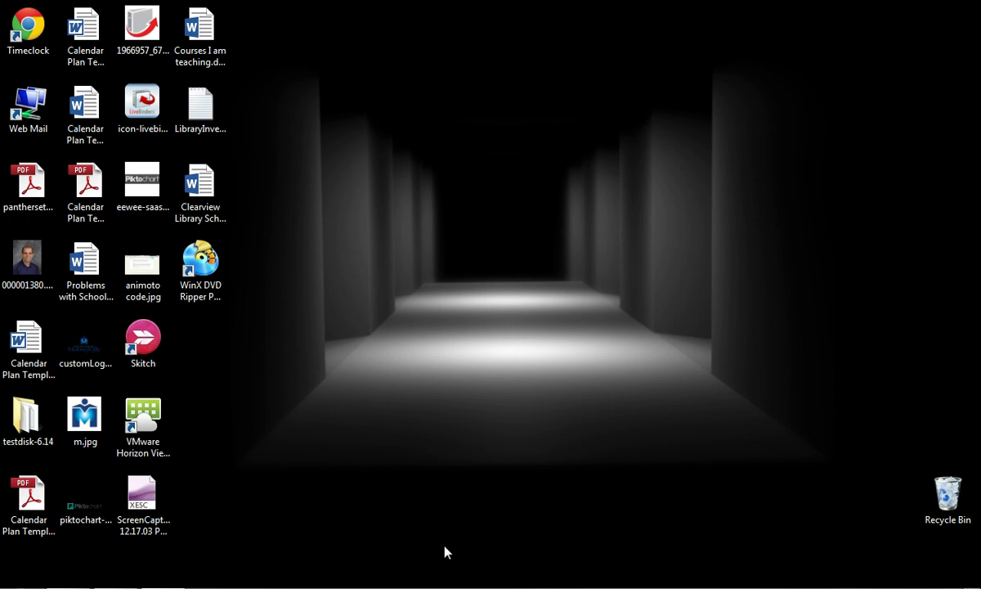
Step: Go to Destiny's Back Office > Upload Patron Pictures page, then minimize Chrome
{"action": "left_click", "coordinate": [123, 575]}
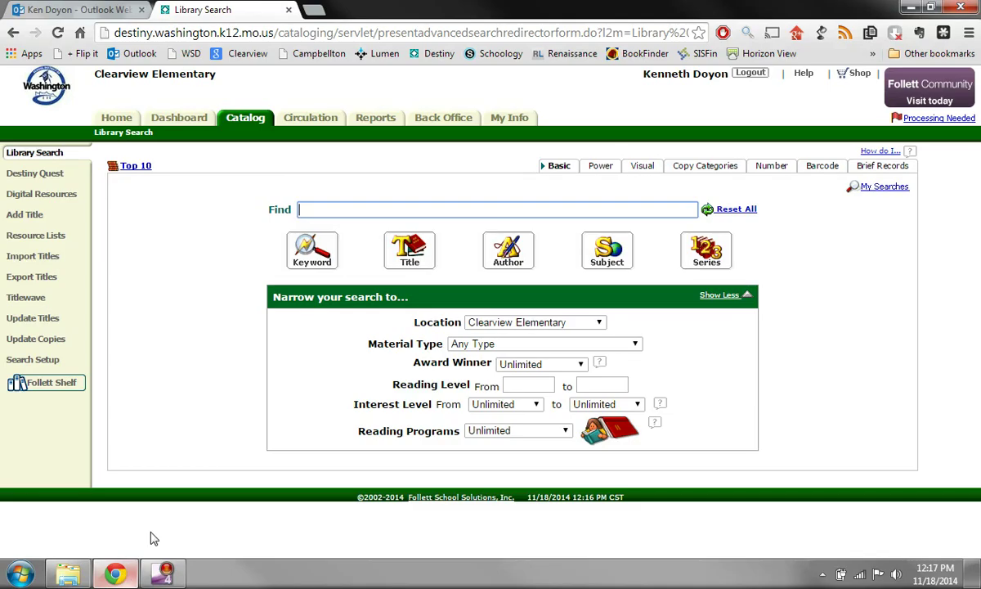
{"action": "left_click", "coordinate": [441, 120]}
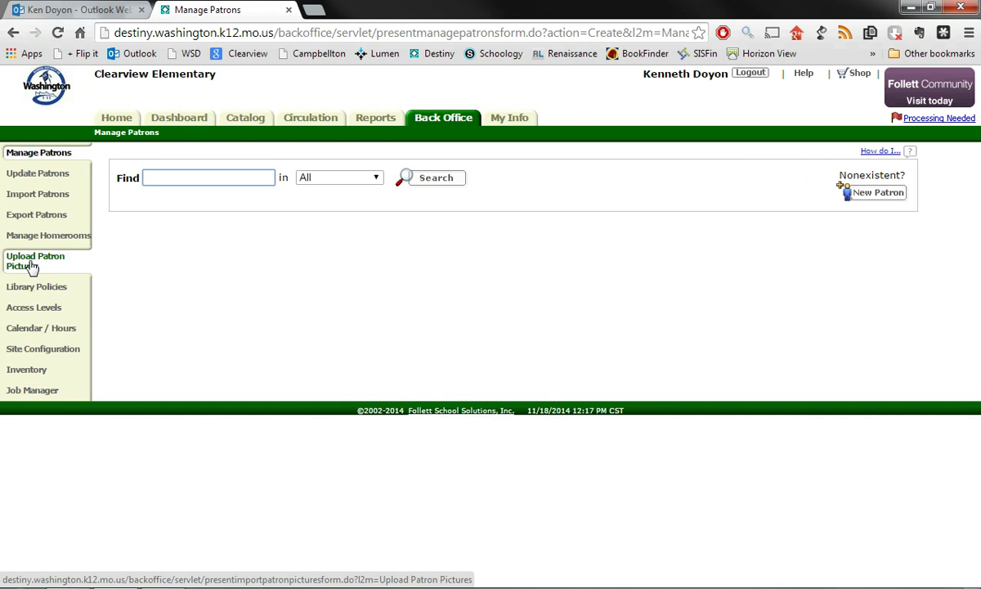
{"action": "left_click", "coordinate": [33, 263]}
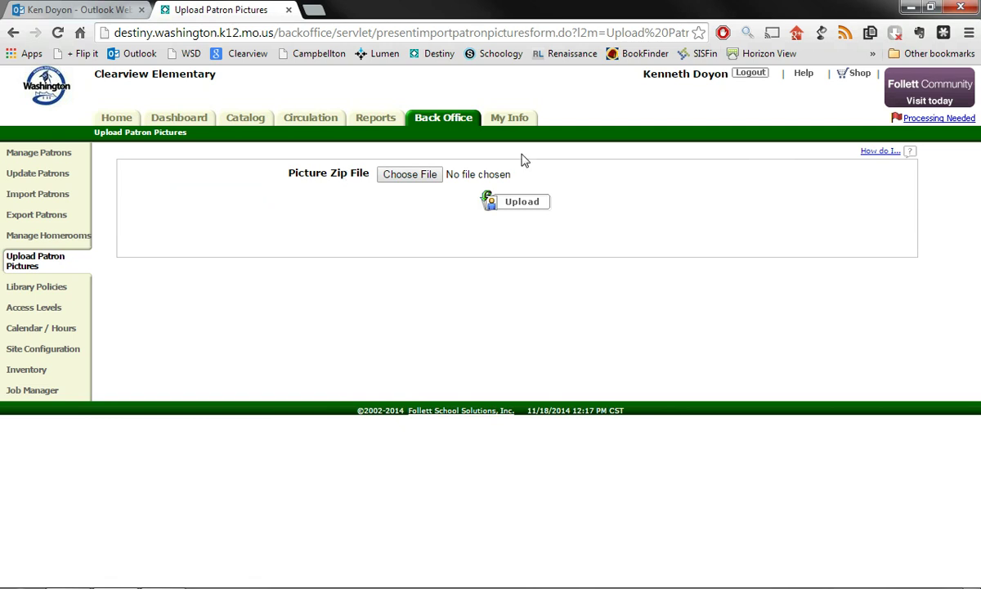
{"action": "left_click", "coordinate": [911, 7]}
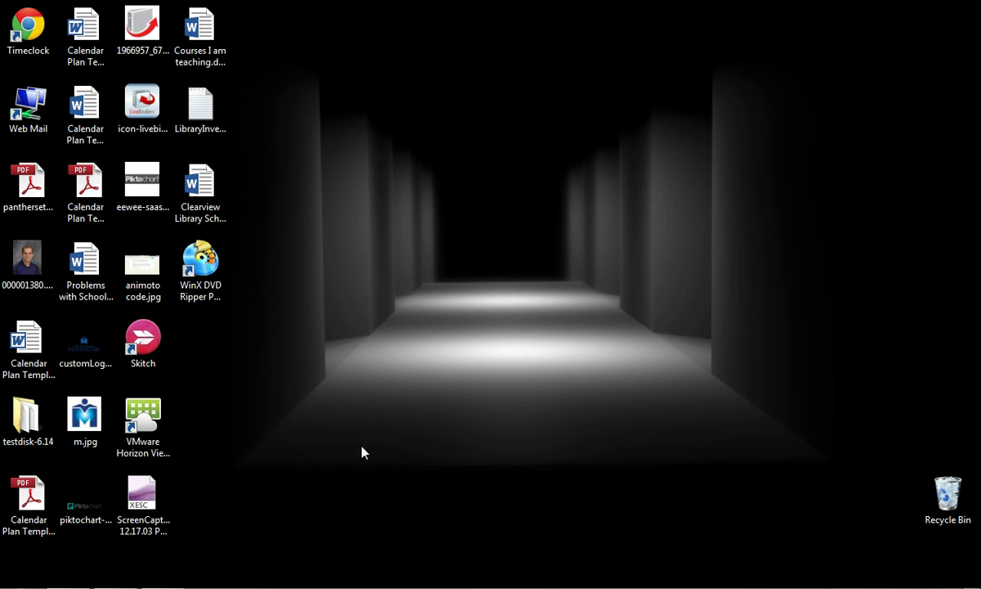
Step: In Library Stuff, open Photo Disks - Campbellton, then the 2013-2014 - Campbellton Photo Disk folder
{"action": "left_click", "coordinate": [59, 577]}
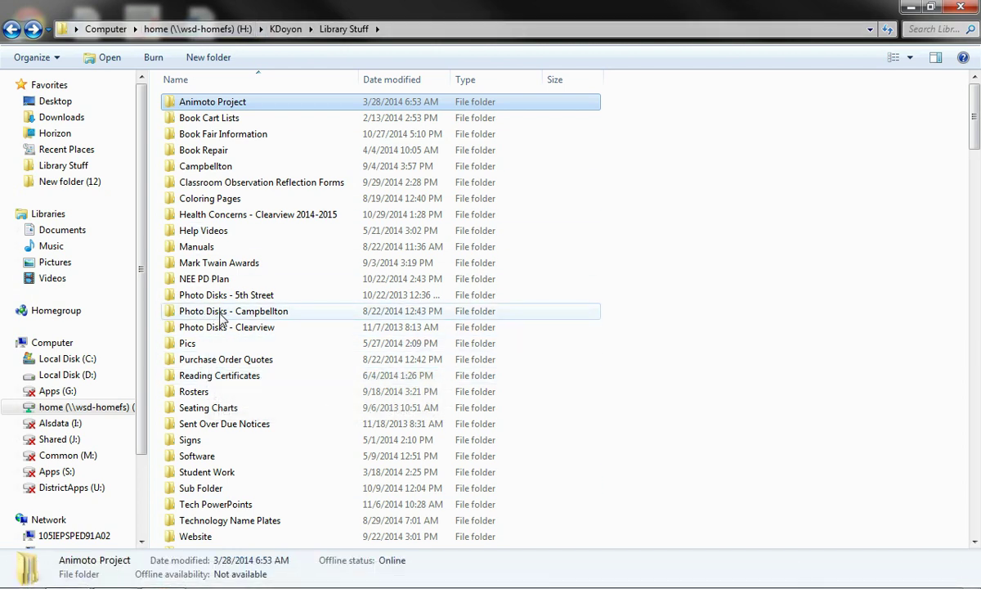
{"action": "double_click", "coordinate": [219, 315]}
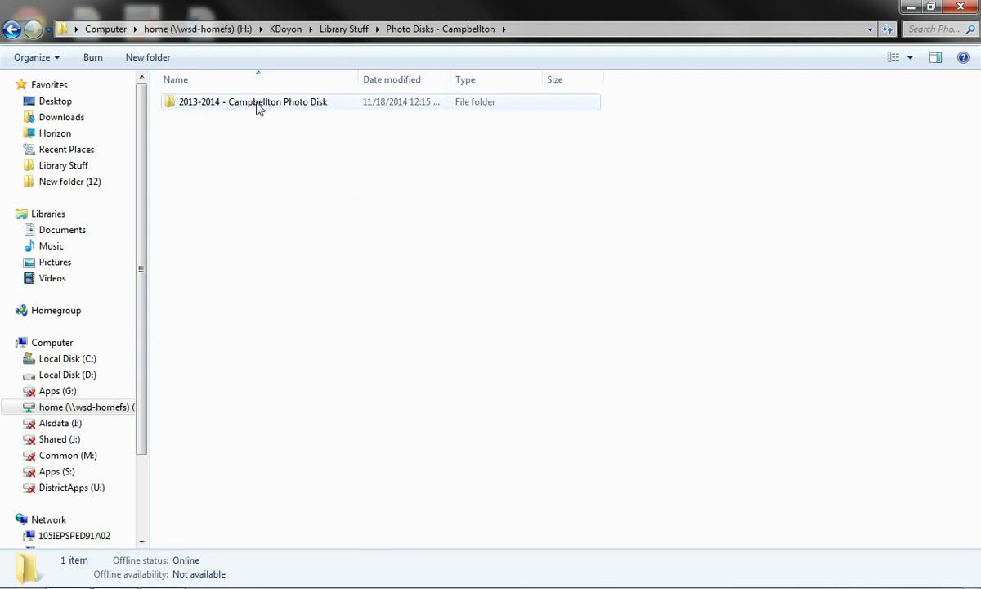
{"action": "double_click", "coordinate": [258, 104]}
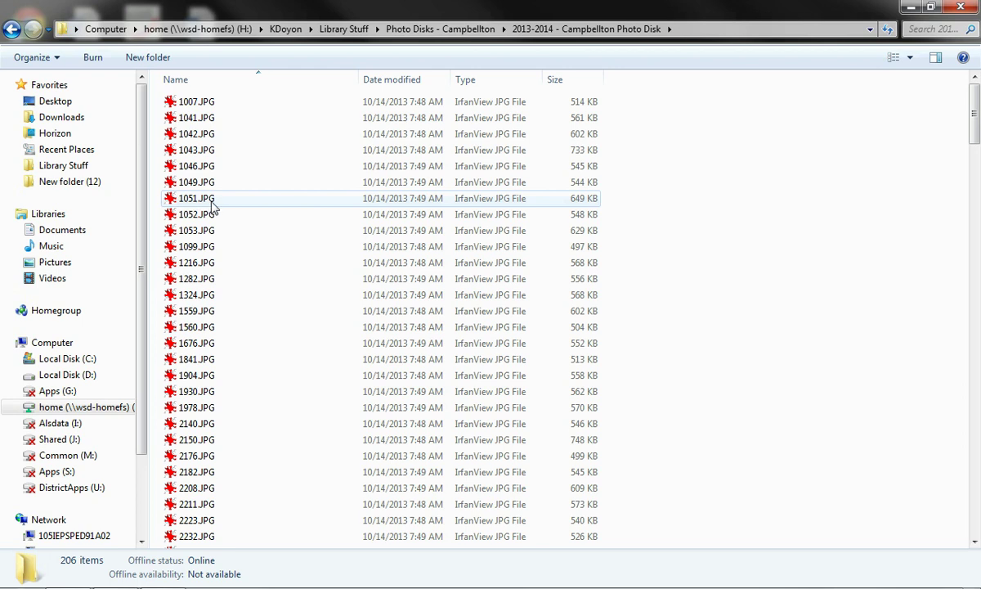
Step: Scroll past the photos and inspect DataFile.txt, files.zip and idlink.txt
{"action": "scroll", "coordinate": [187, 213], "scroll_direction": "down", "scroll_amount": 8}
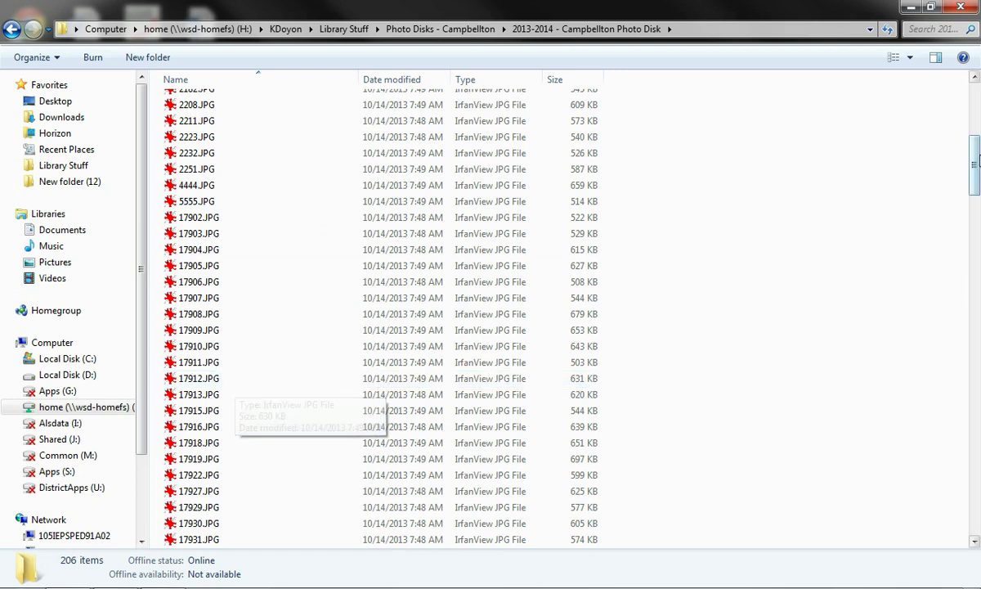
{"action": "left_click_drag", "start_coordinate": [976, 167], "coordinate": [976, 511]}
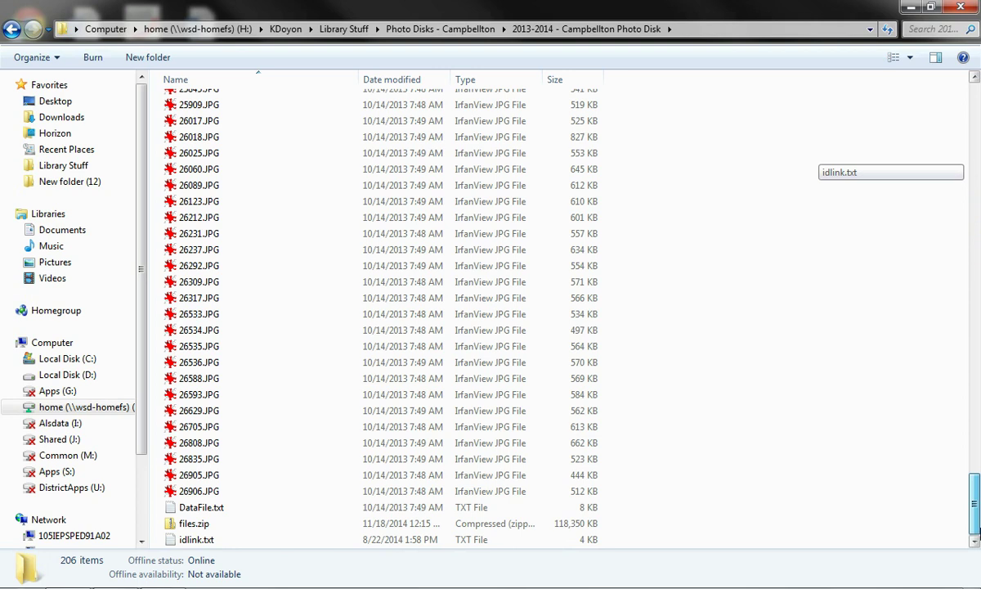
{"action": "left_click", "coordinate": [262, 515]}
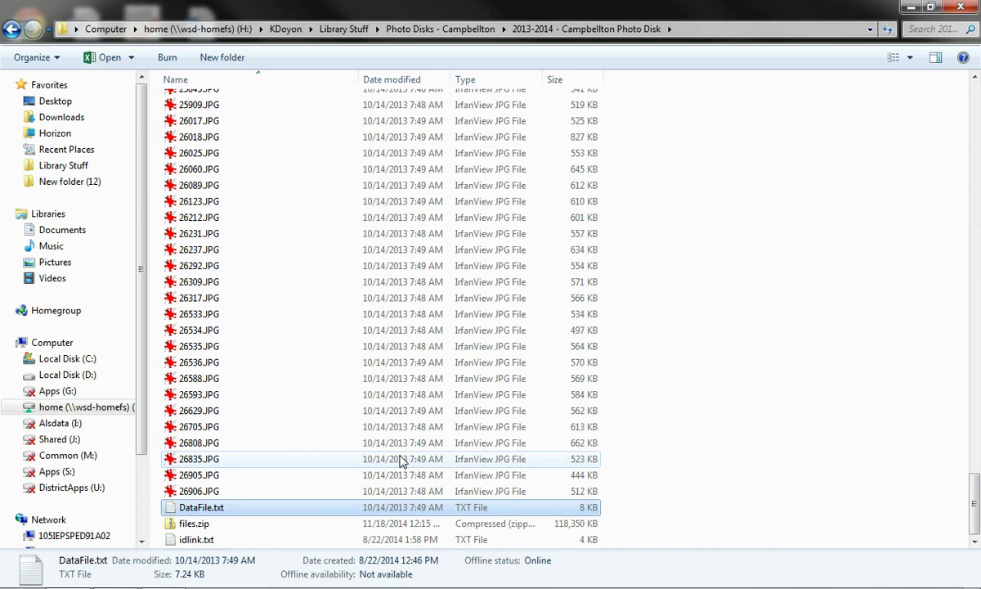
{"action": "left_click", "coordinate": [194, 525]}
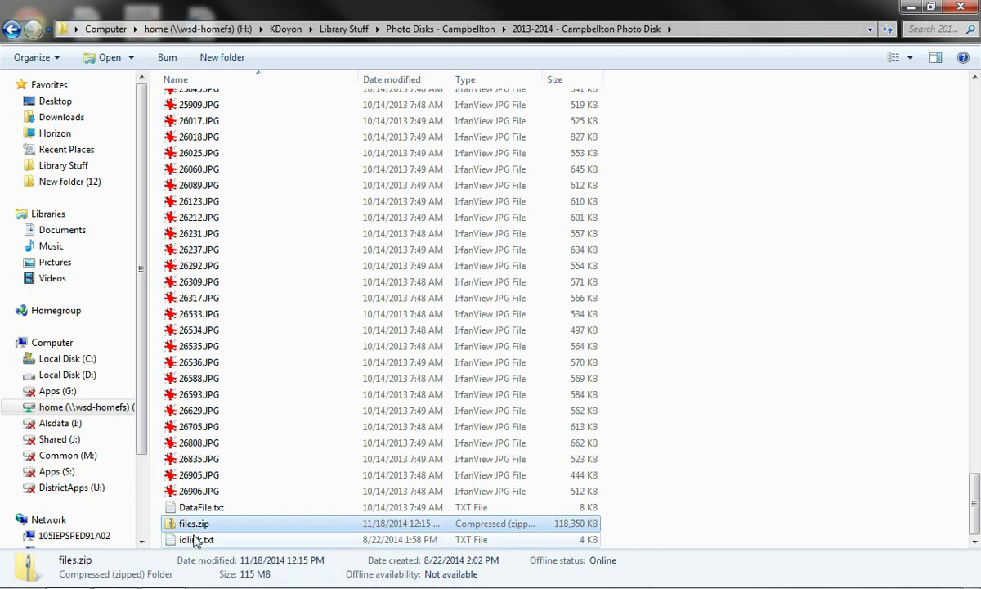
{"action": "left_click", "coordinate": [197, 541]}
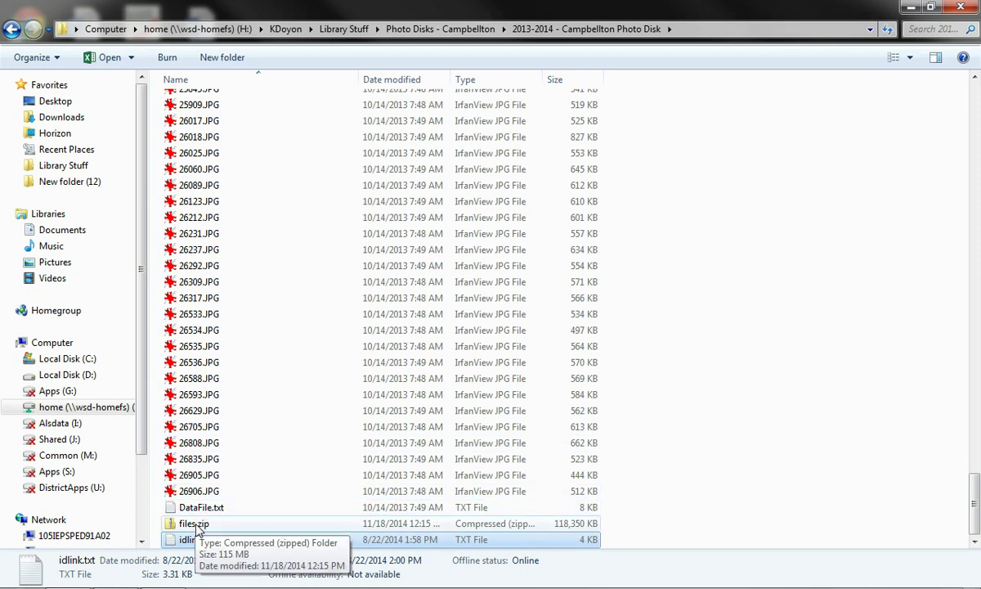
{"action": "left_click", "coordinate": [200, 509]}
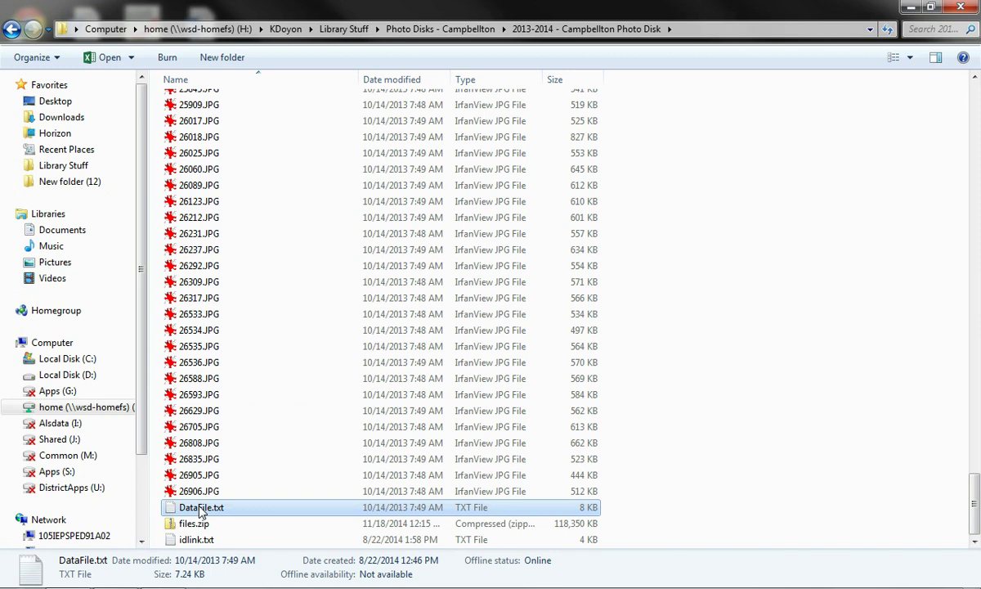
Step: Open DataFile.txt with EXCEL.EXE, leaving 'Always use the selected program' unchecked
{"action": "right_click", "coordinate": [200, 508]}
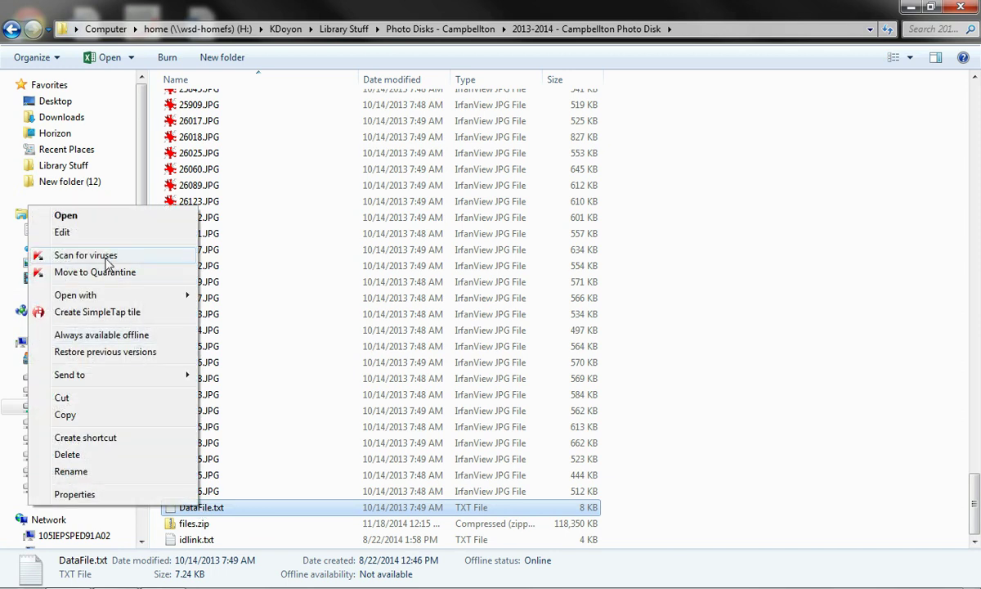
{"action": "mouse_move", "coordinate": [88, 293]}
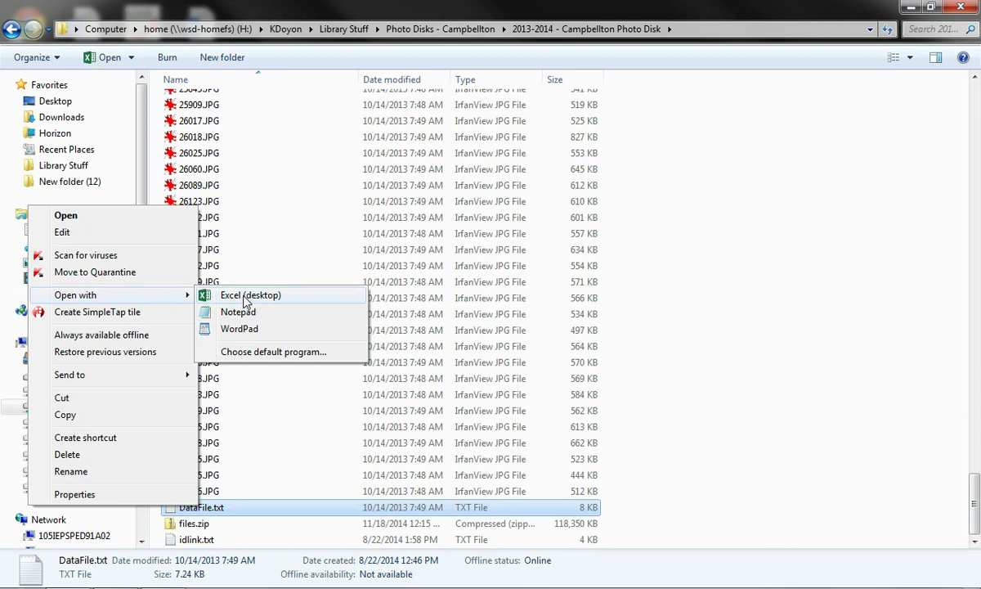
{"action": "left_click", "coordinate": [247, 354]}
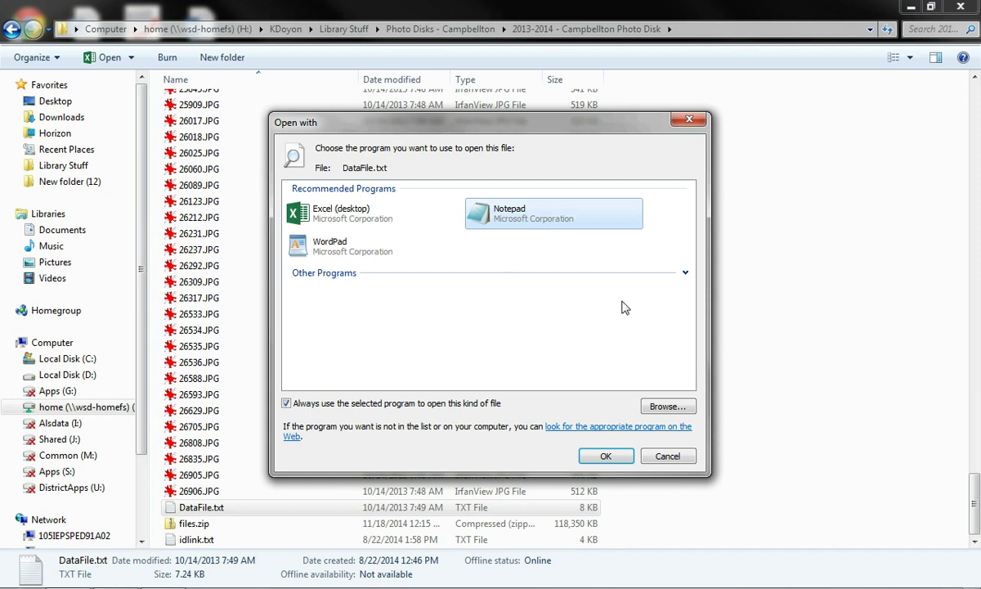
{"action": "left_click", "coordinate": [685, 273]}
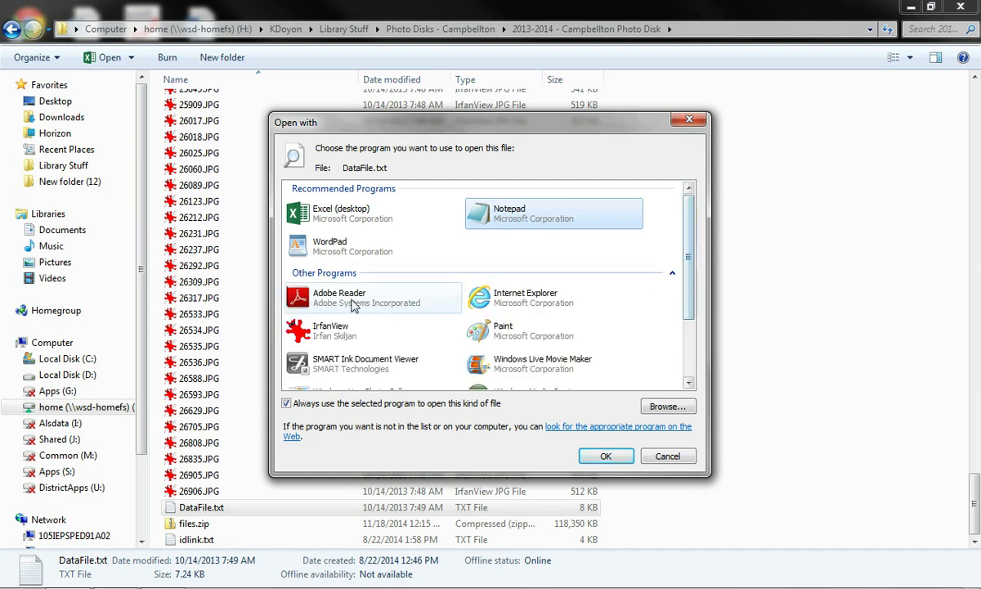
{"action": "left_click", "coordinate": [667, 406]}
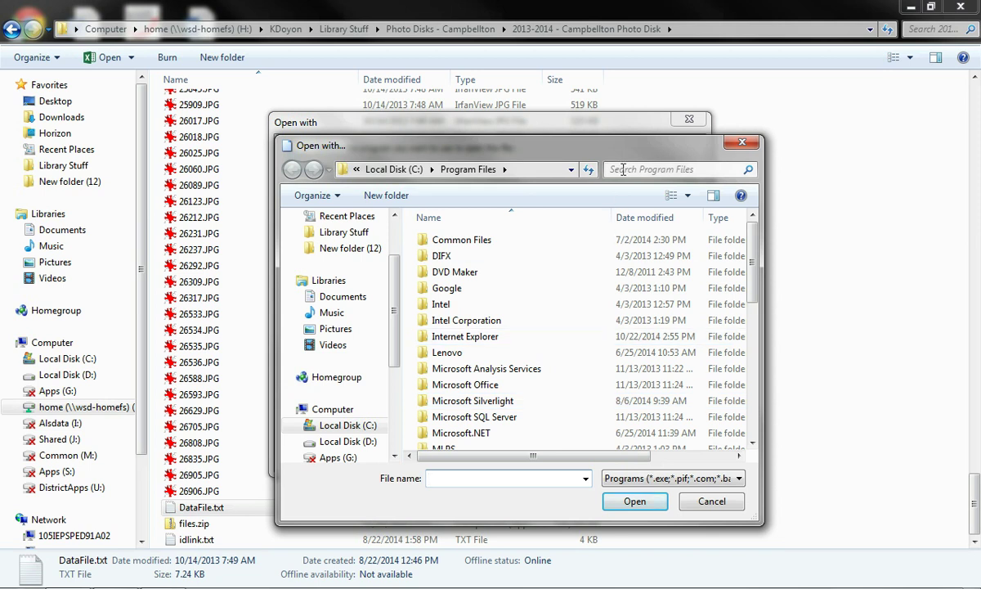
{"action": "left_click", "coordinate": [623, 169]}
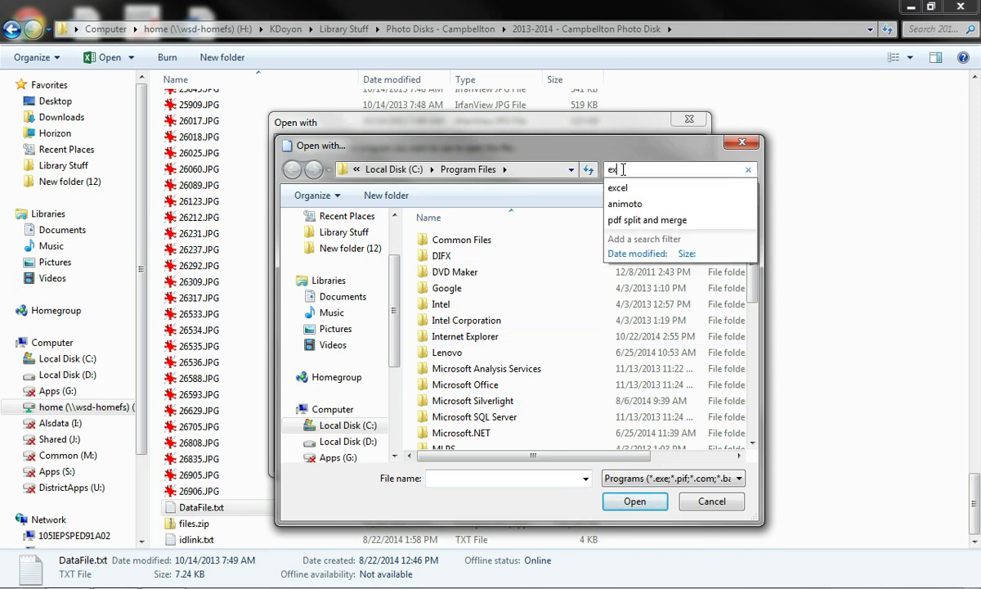
{"action": "type", "text": "excel"}
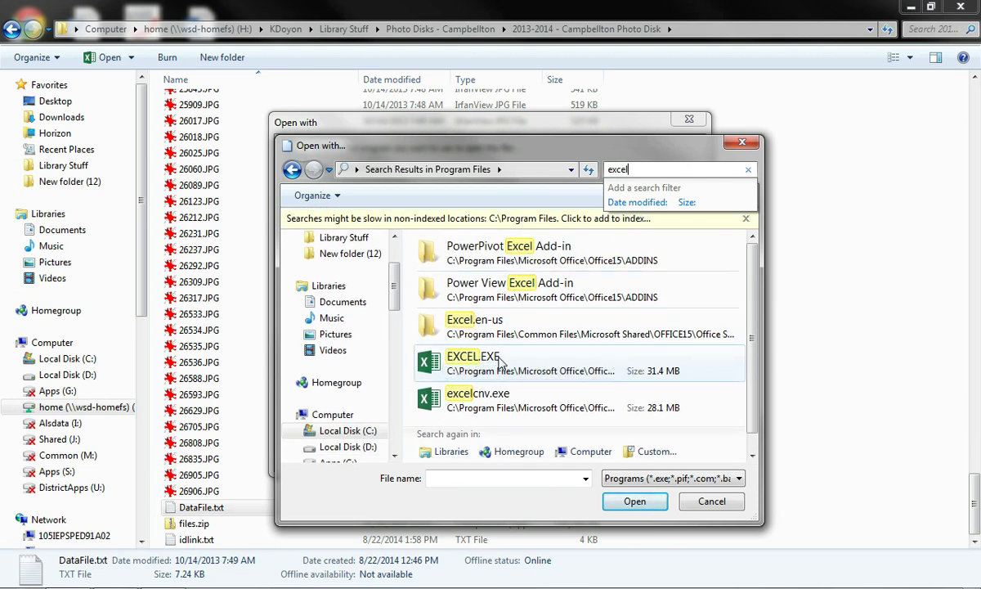
{"action": "left_click", "coordinate": [495, 362]}
{"action": "left_click", "coordinate": [633, 501]}
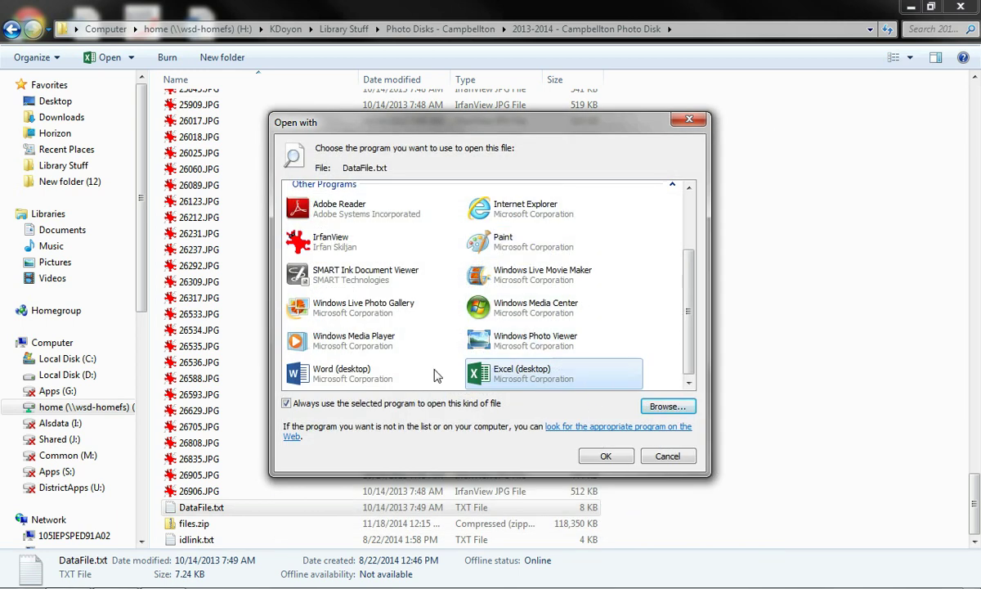
{"action": "left_click", "coordinate": [286, 404]}
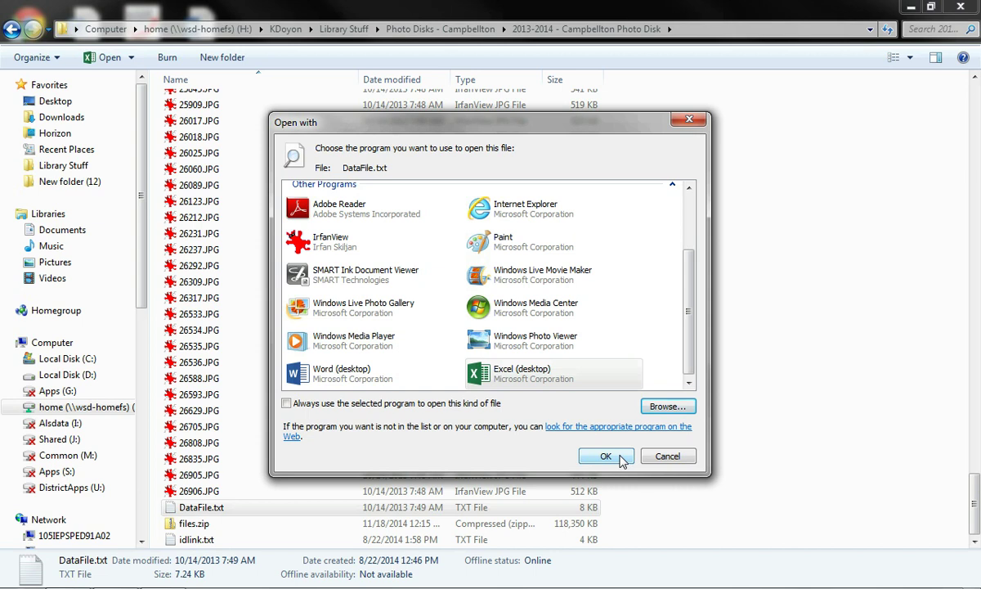
{"action": "left_click", "coordinate": [605, 456]}
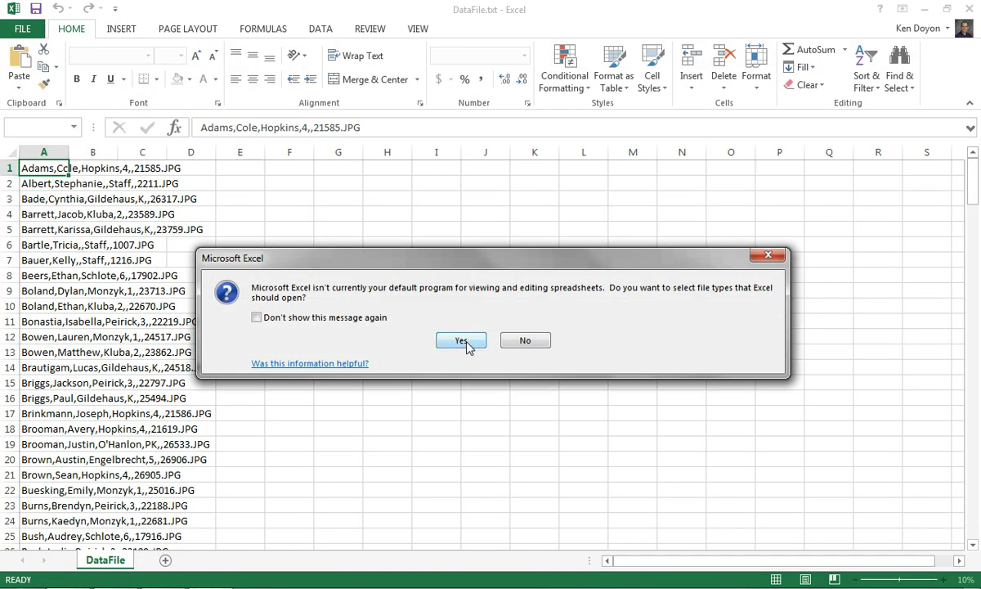
Step: Decline the default file-type prompt, then widen and select column A
{"action": "left_click", "coordinate": [526, 342]}
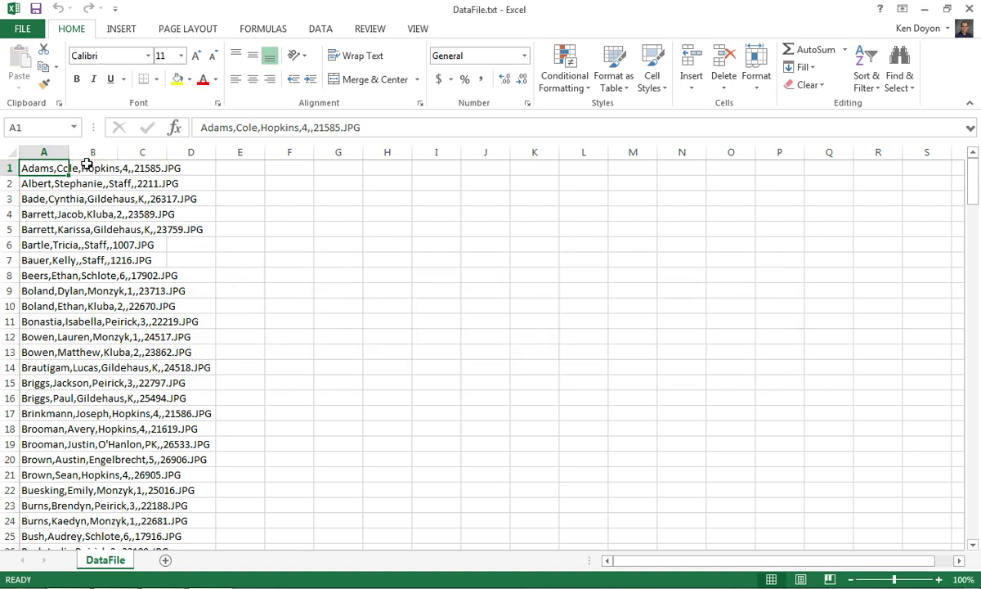
{"action": "left_click_drag", "start_coordinate": [72, 151], "coordinate": [322, 152]}
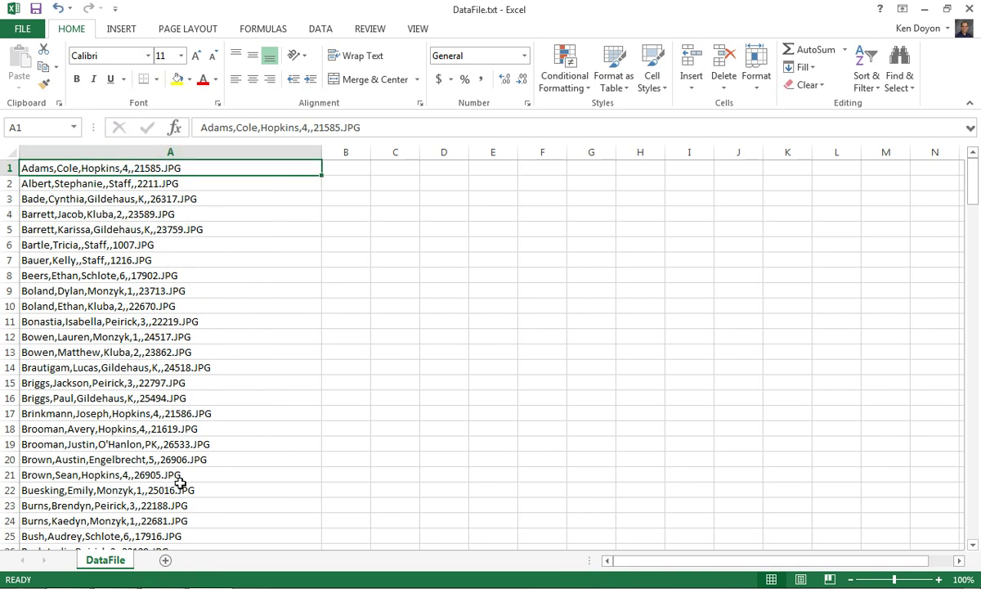
{"action": "left_click", "coordinate": [251, 151]}
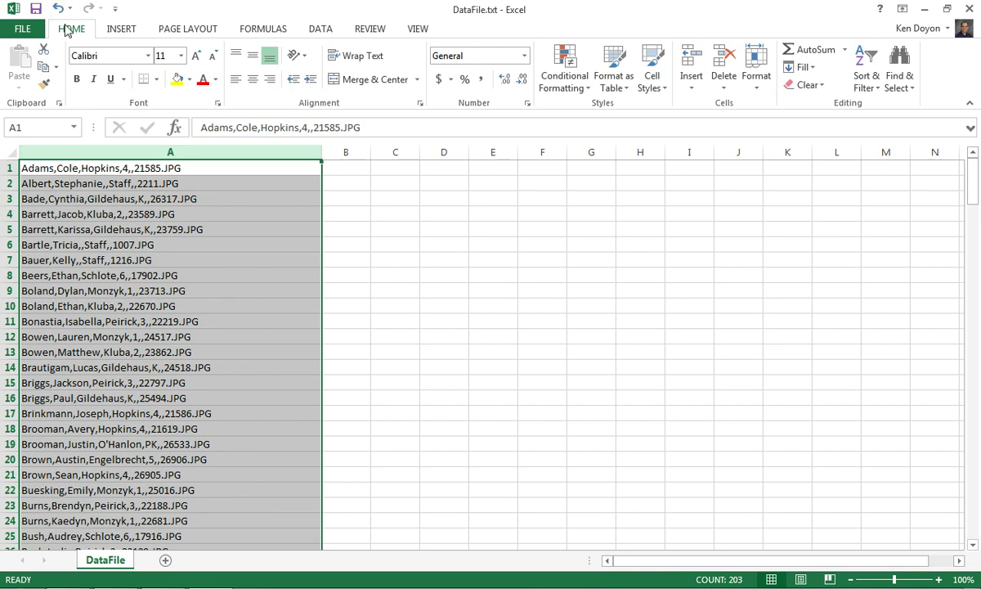
Step: Run Text to Columns on column A using Comma instead of Tab as the delimiter
{"action": "left_click", "coordinate": [322, 29]}
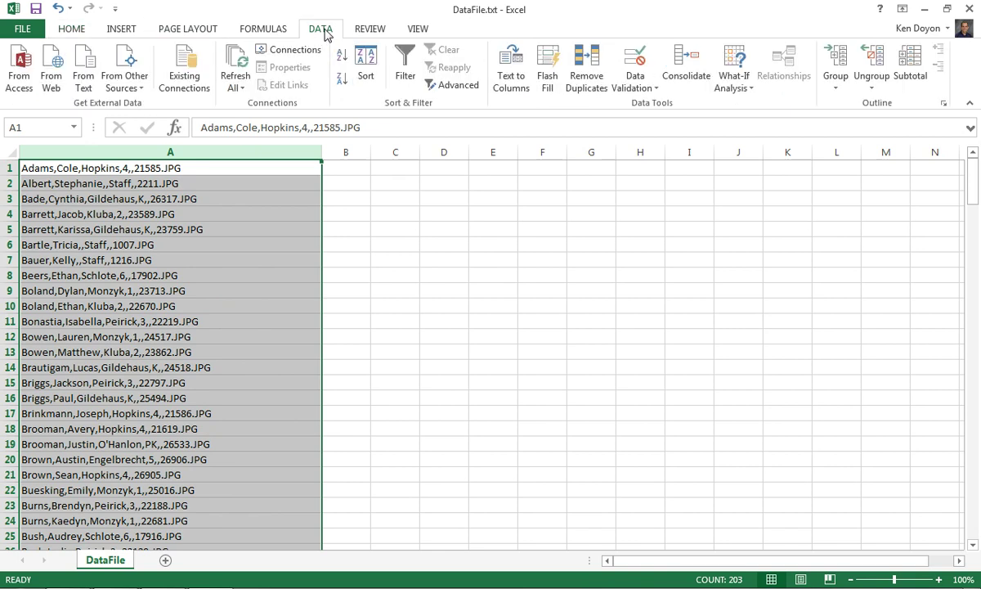
{"action": "left_click", "coordinate": [508, 76]}
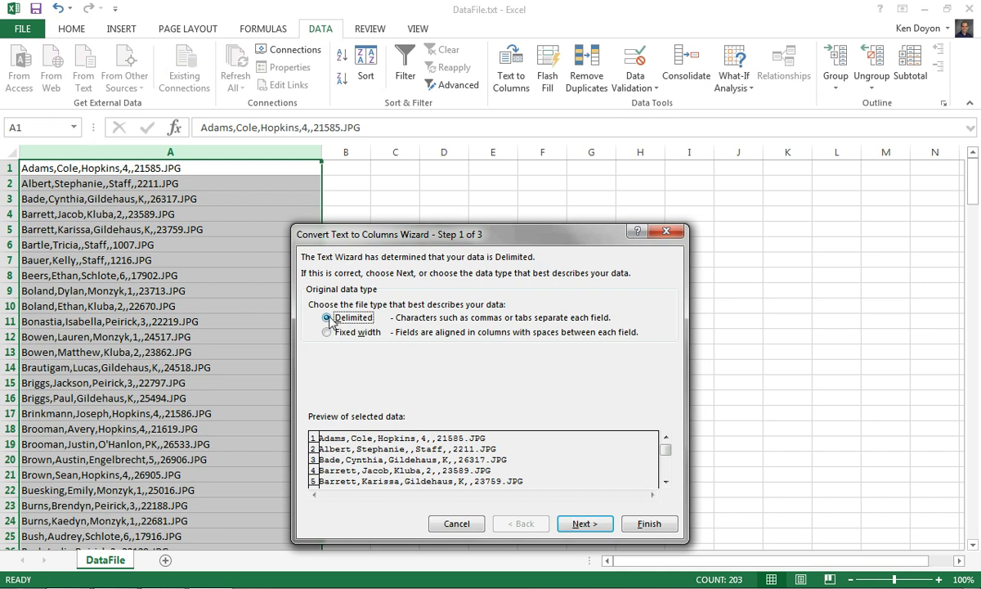
{"action": "left_click", "coordinate": [585, 524]}
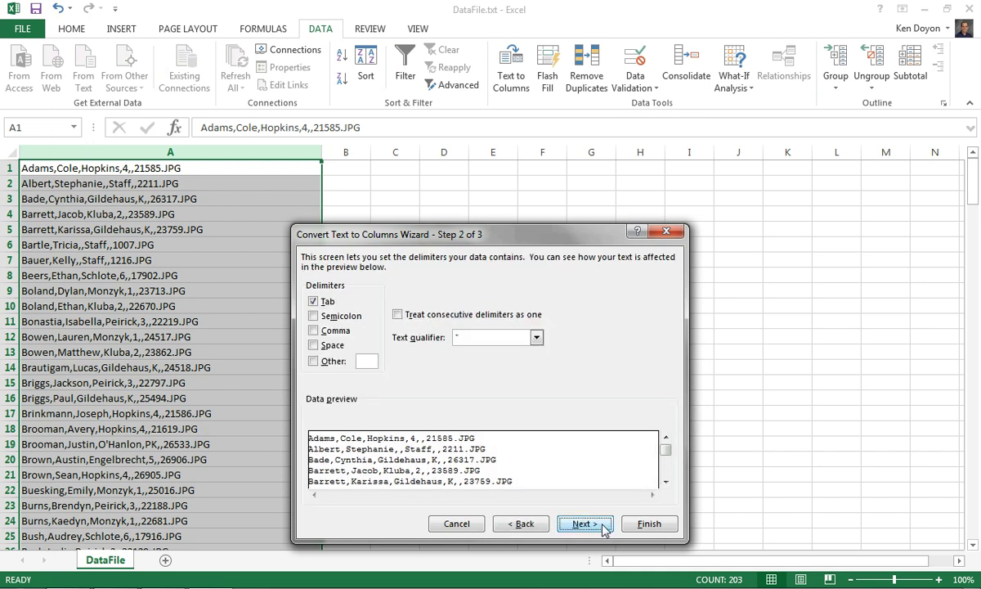
{"action": "left_click", "coordinate": [318, 303]}
{"action": "left_click", "coordinate": [318, 331]}
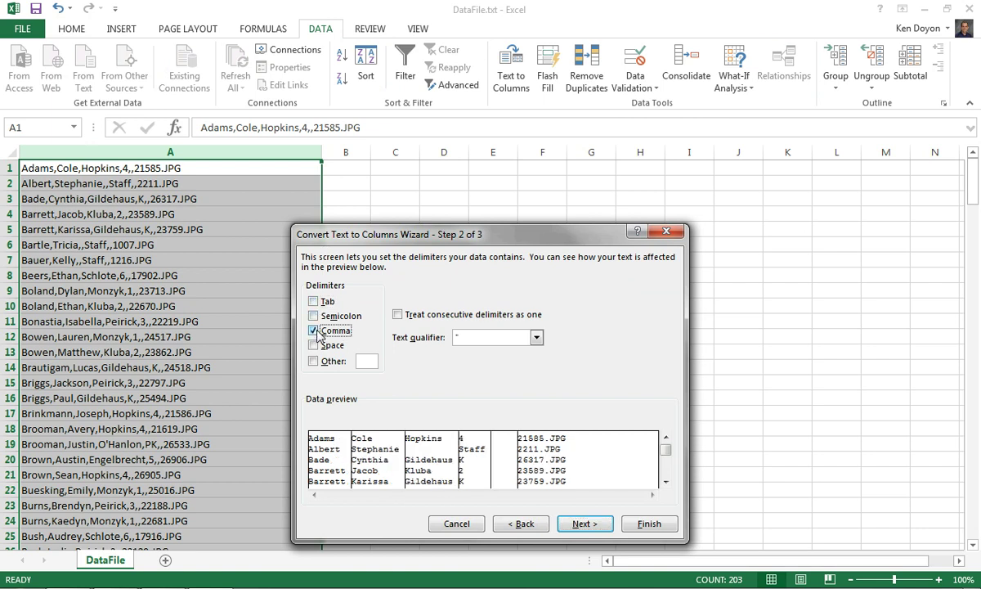
{"action": "left_click", "coordinate": [586, 524]}
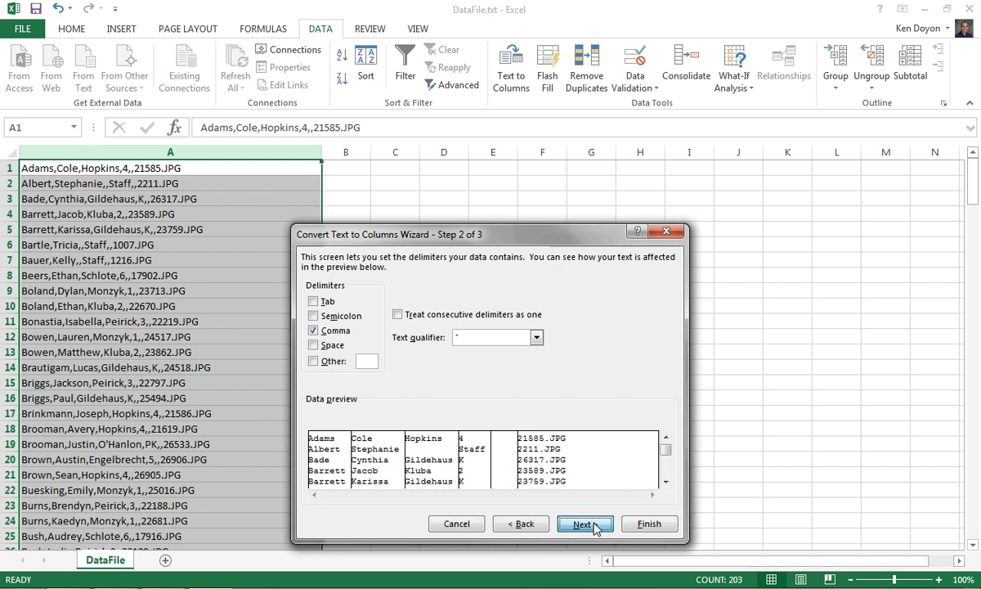
{"action": "left_click", "coordinate": [648, 524]}
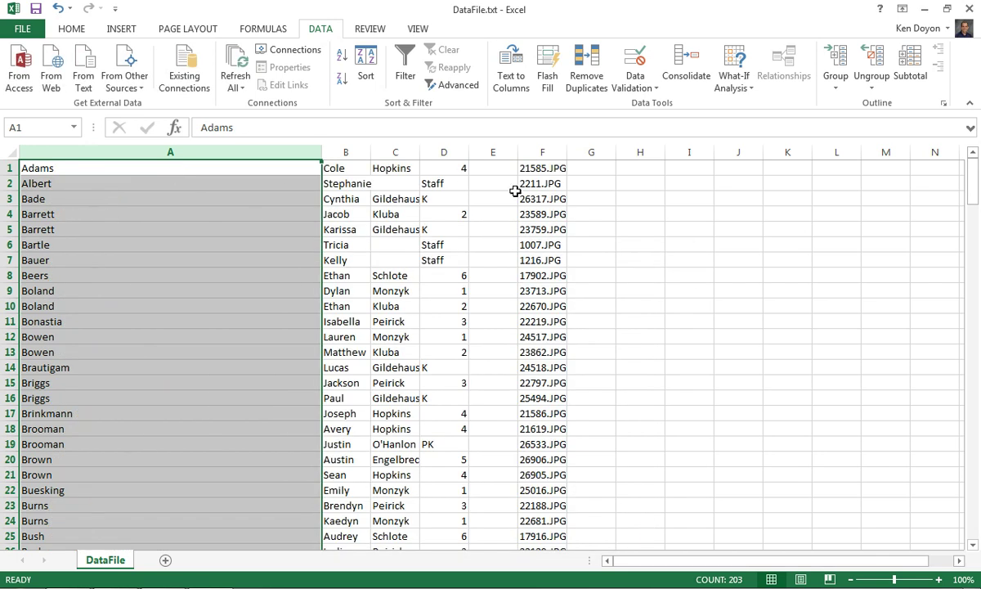
Step: Delete columns A through E so only the JPG file names remain
{"action": "left_click", "coordinate": [621, 211]}
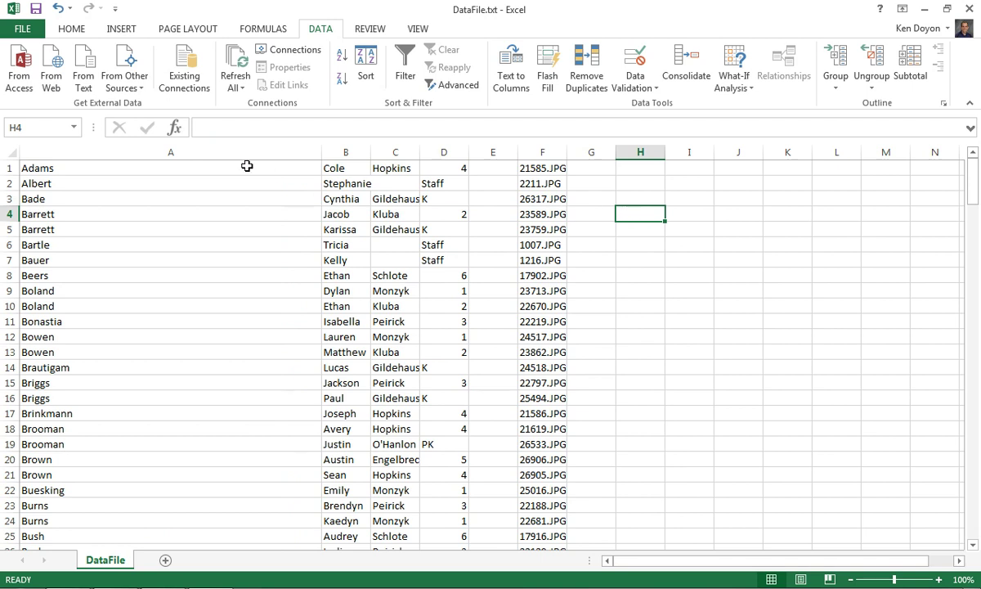
{"action": "left_click", "coordinate": [540, 153]}
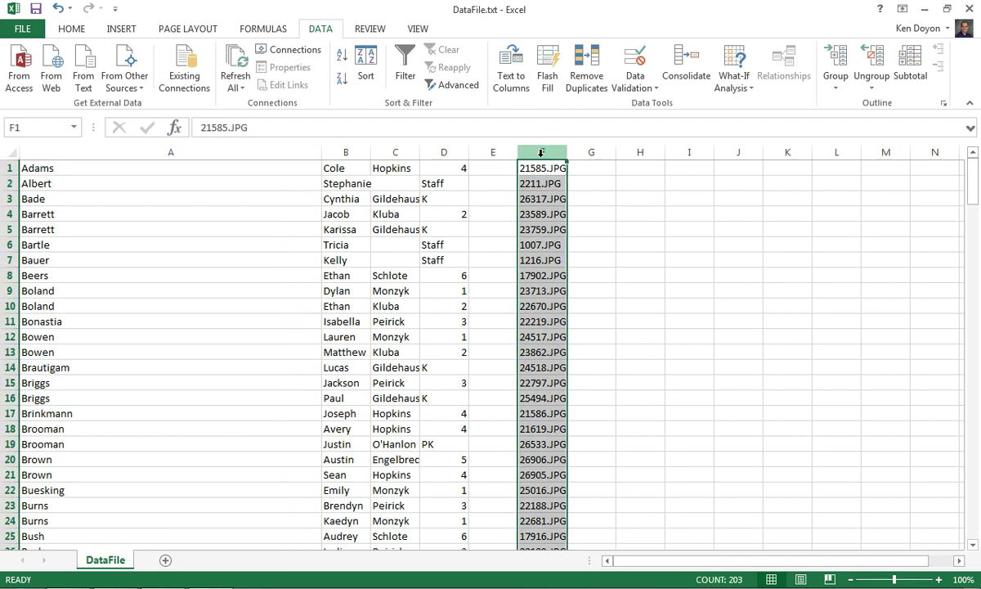
{"action": "left_click", "coordinate": [264, 153]}
{"action": "left_click_drag", "start_coordinate": [265, 153], "coordinate": [495, 158]}
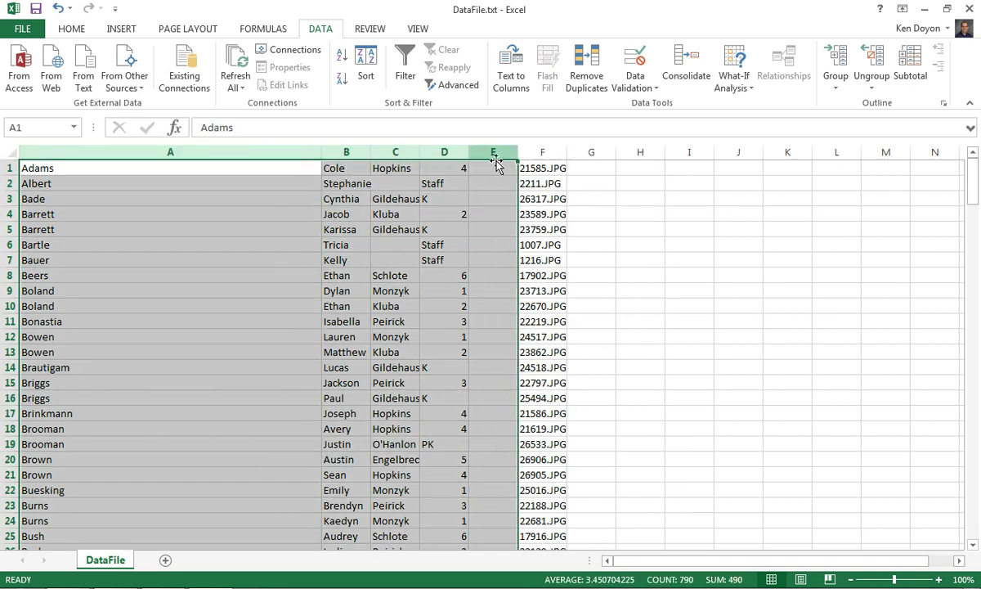
{"action": "right_click", "coordinate": [305, 151]}
{"action": "left_click", "coordinate": [338, 275]}
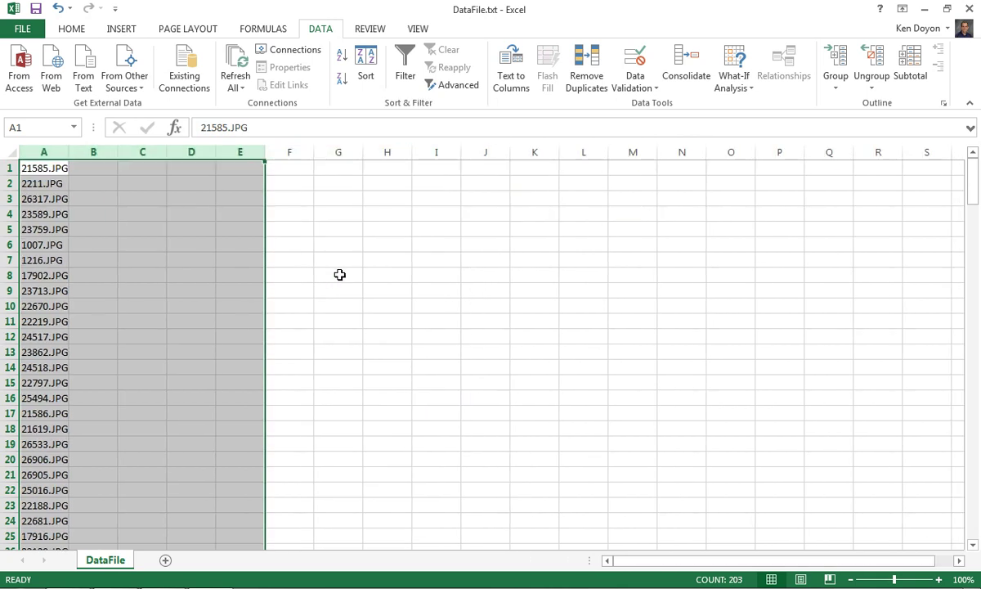
{"action": "left_click", "coordinate": [340, 272]}
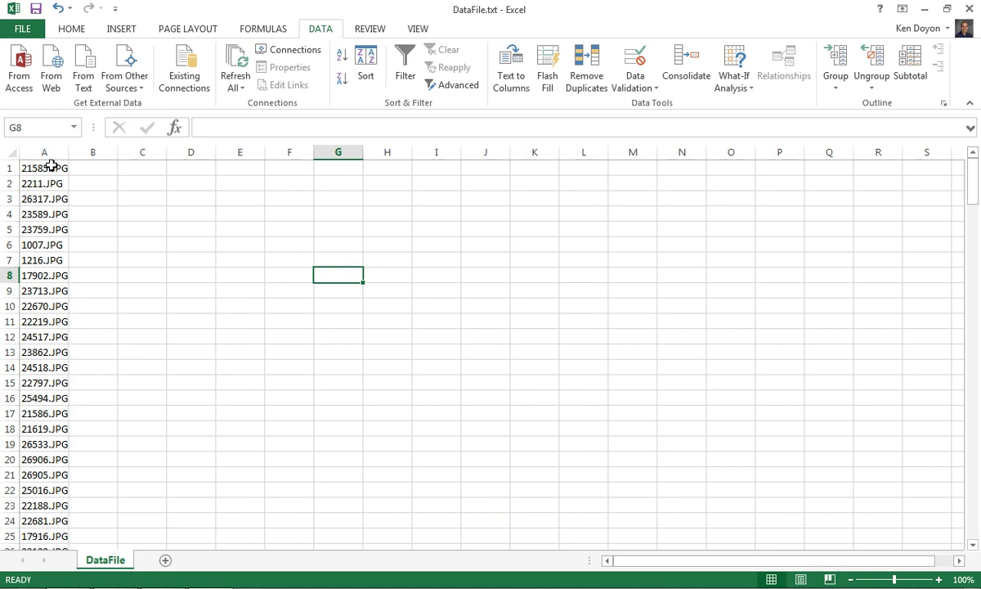
Step: Copy the file names in column A and paste them into column B
{"action": "left_click", "coordinate": [43, 151]}
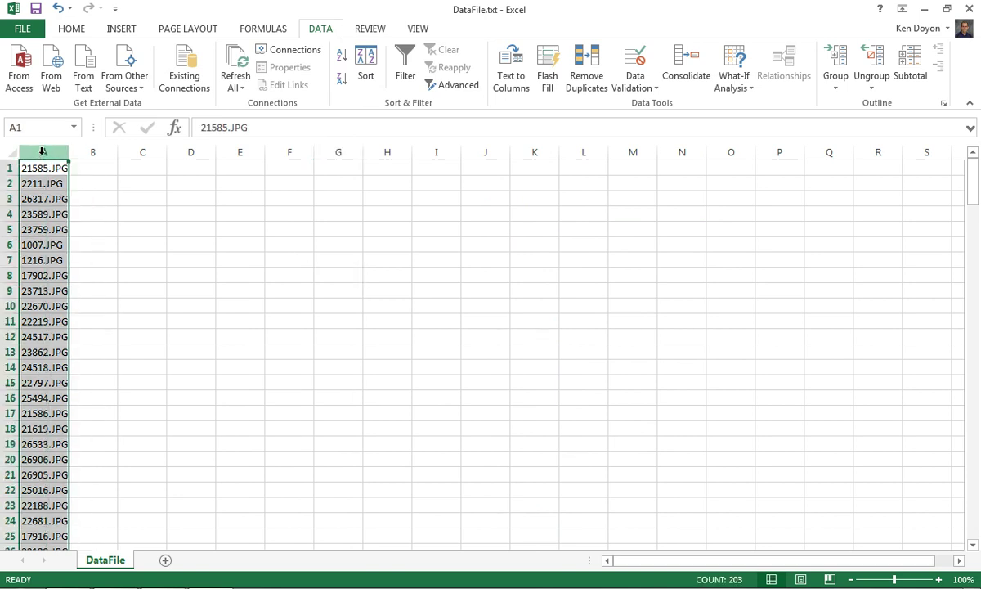
{"action": "right_click", "coordinate": [42, 151]}
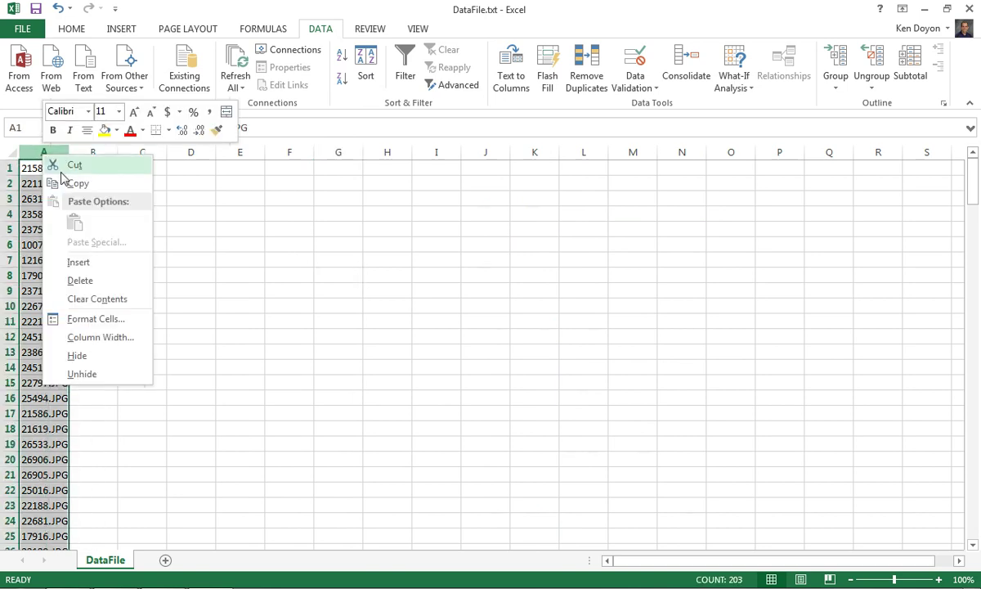
{"action": "left_click", "coordinate": [70, 185]}
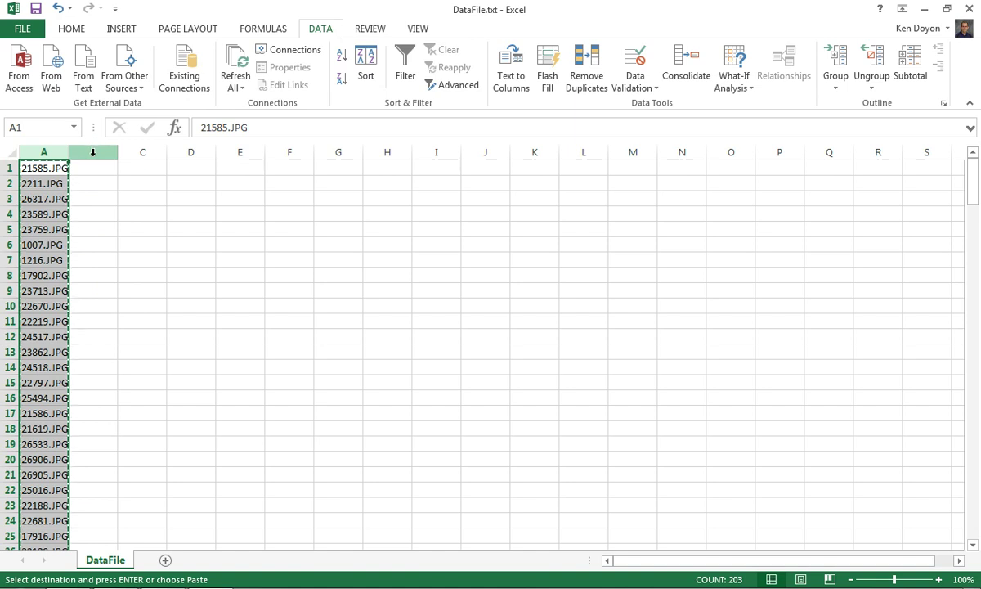
{"action": "left_click", "coordinate": [93, 151]}
{"action": "right_click", "coordinate": [94, 150]}
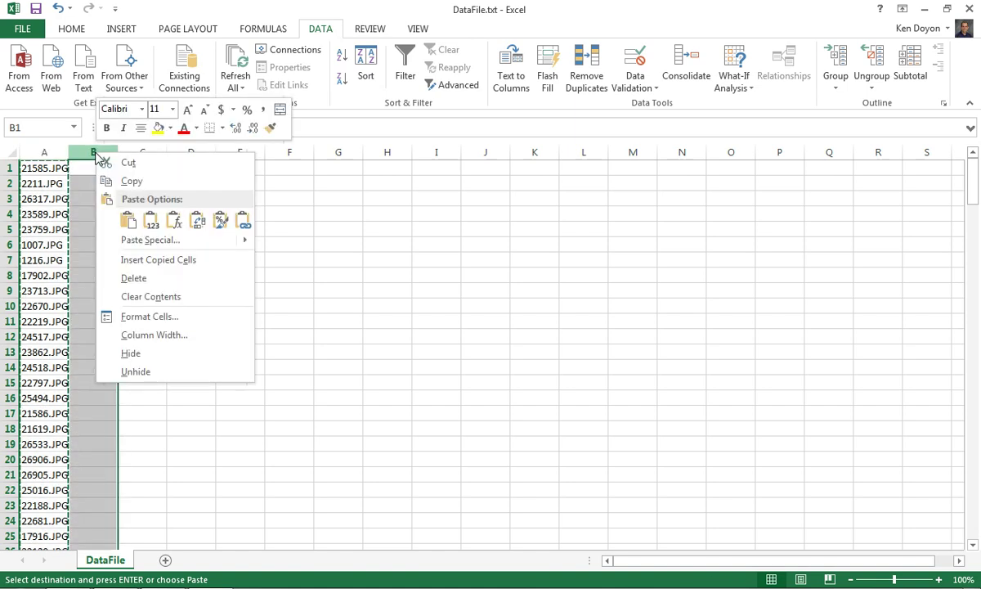
{"action": "left_click", "coordinate": [119, 207]}
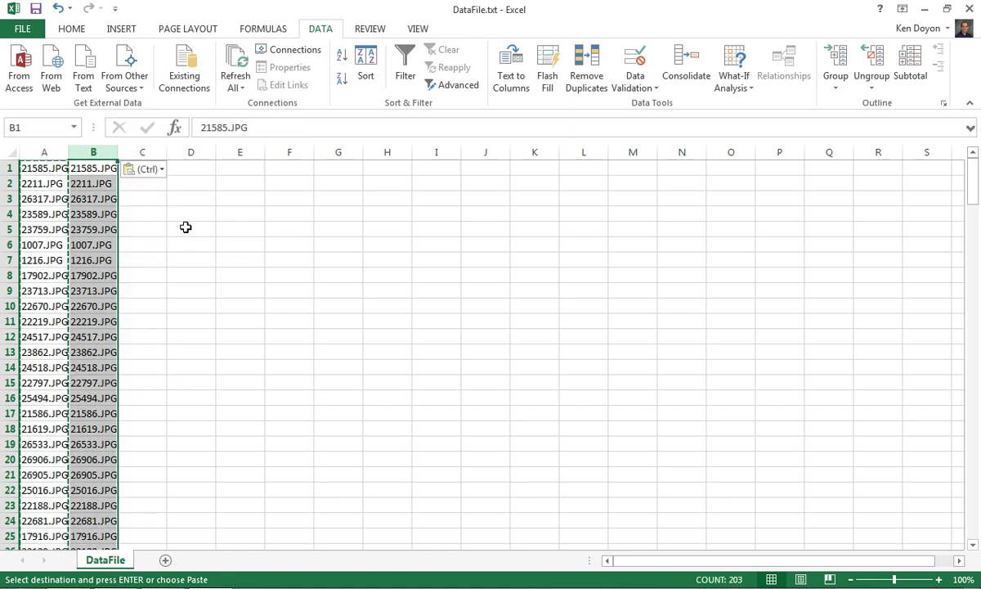
{"action": "left_click", "coordinate": [247, 246]}
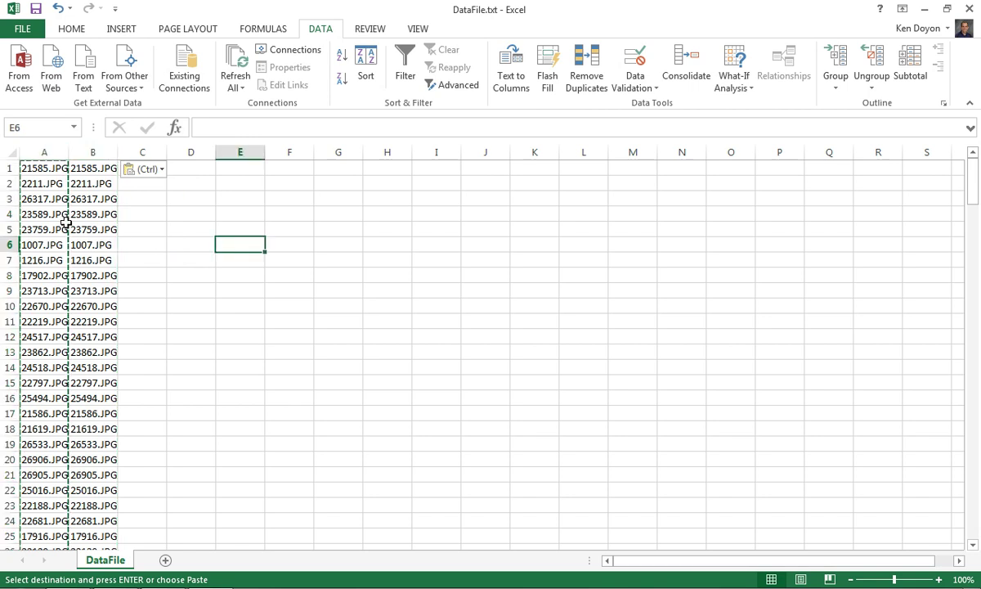
Step: Replace .jpg with nothing in column A, stripping it from 203 entries
{"action": "key", "text": "Escape"}
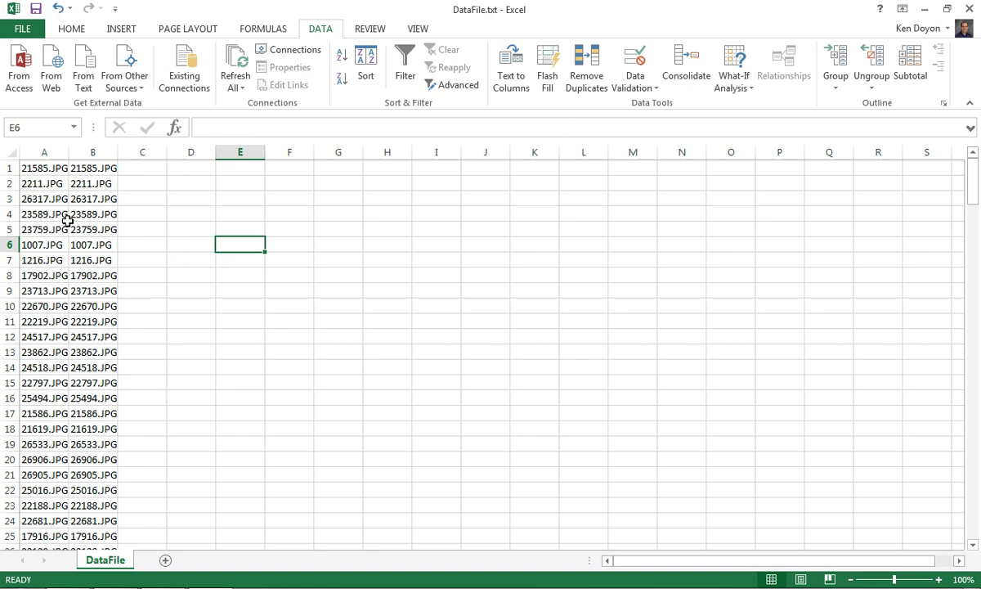
{"action": "left_click", "coordinate": [58, 152]}
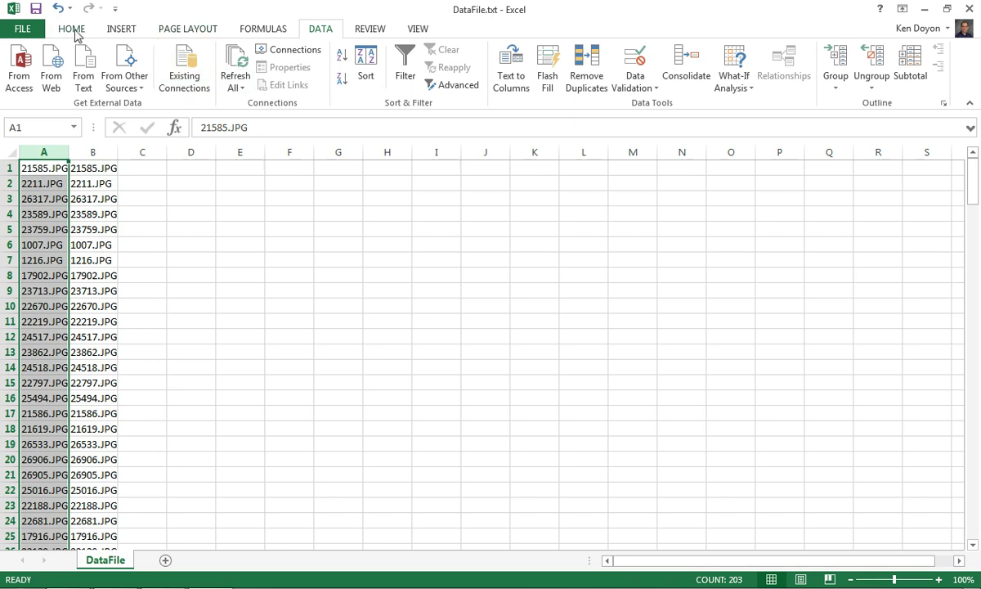
{"action": "left_click", "coordinate": [72, 31]}
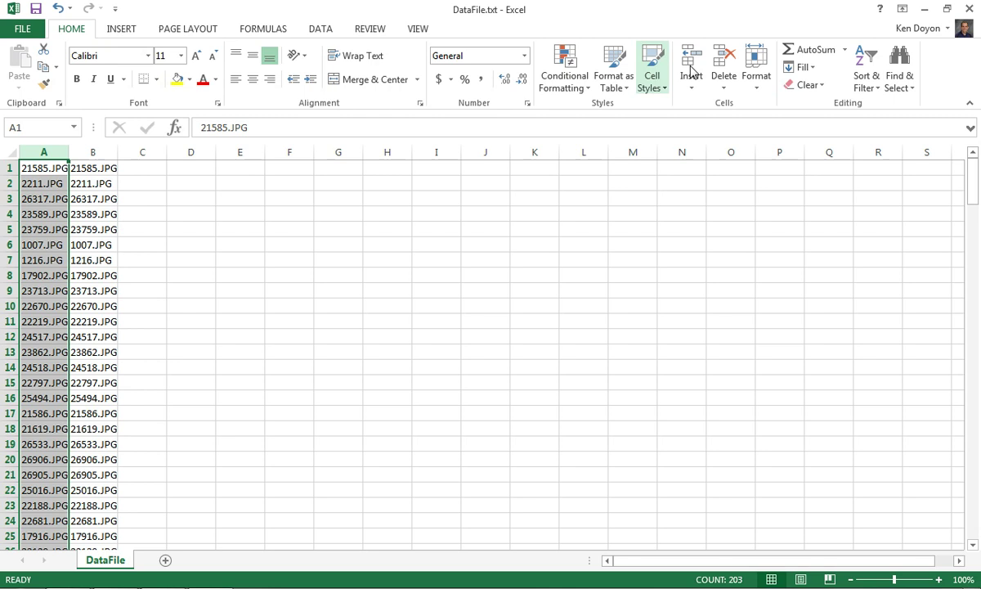
{"action": "left_click", "coordinate": [902, 75]}
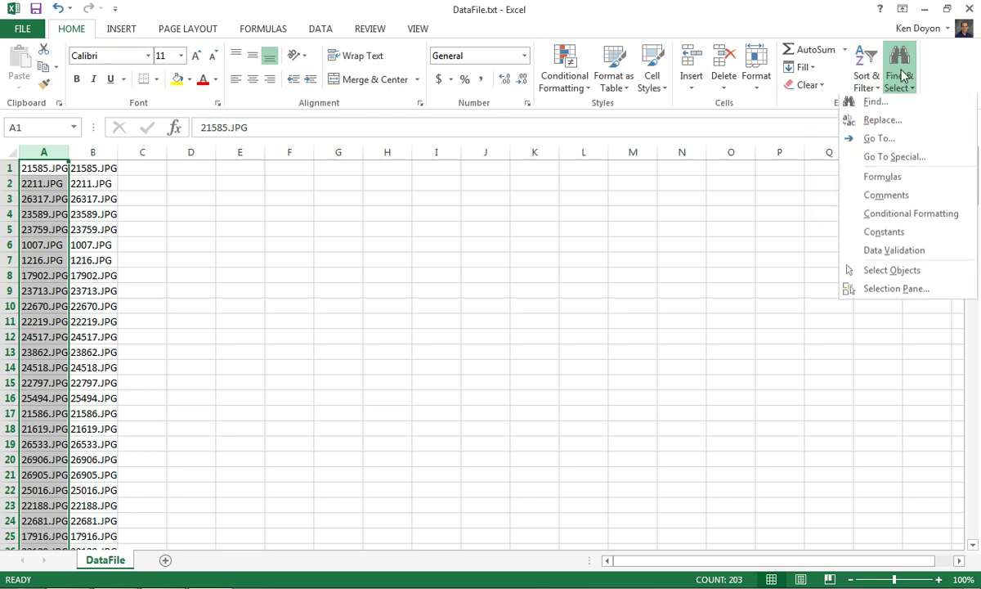
{"action": "left_click", "coordinate": [896, 127]}
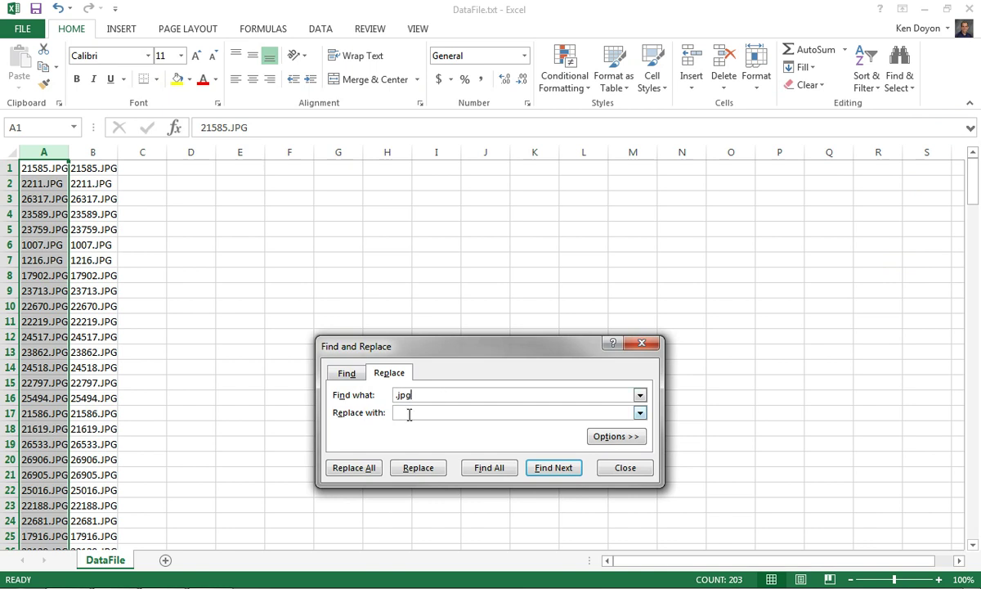
{"action": "left_click", "coordinate": [365, 474]}
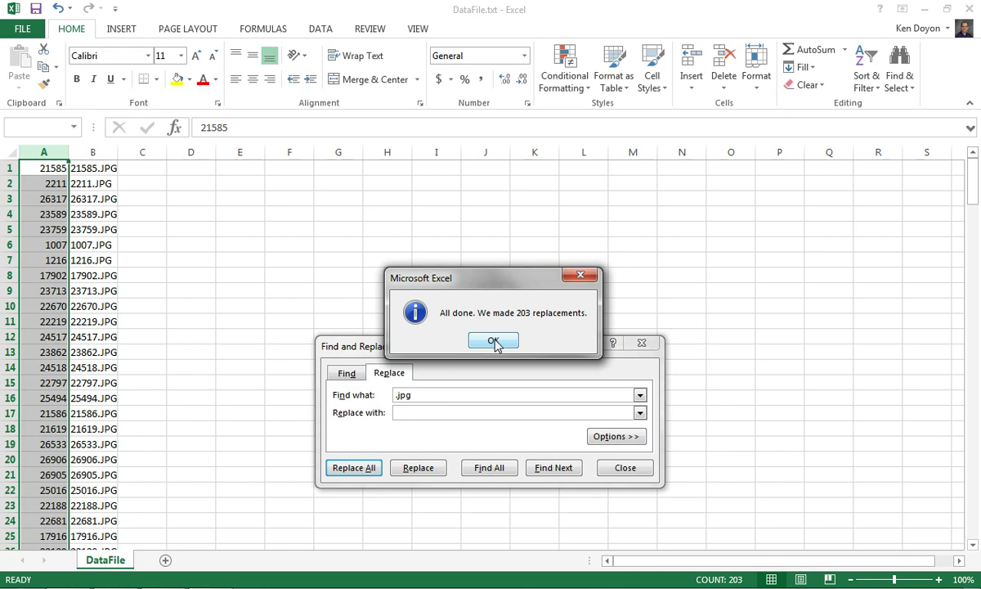
{"action": "left_click", "coordinate": [494, 341]}
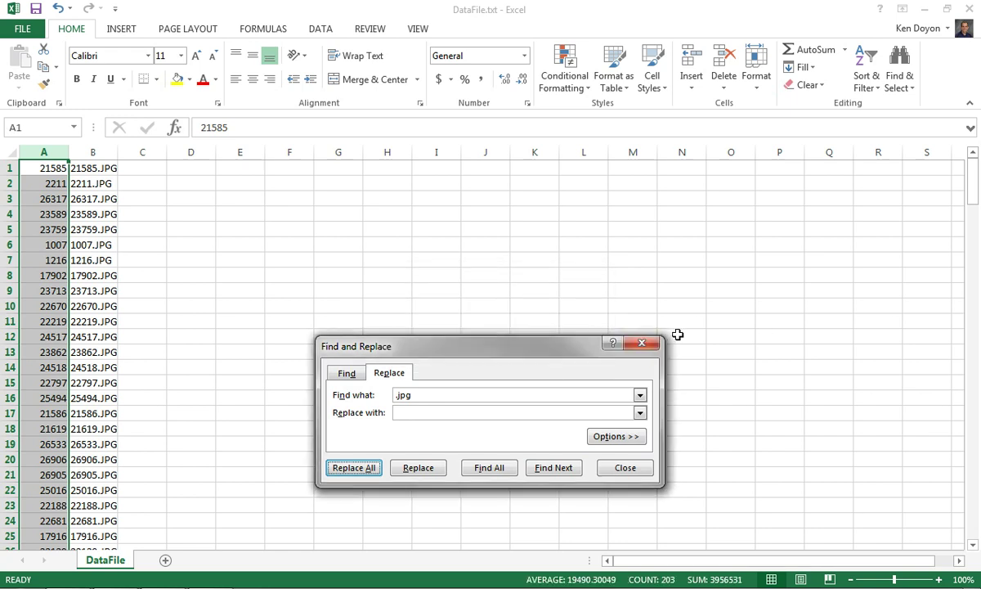
{"action": "left_click", "coordinate": [641, 343]}
{"action": "left_click", "coordinate": [283, 290]}
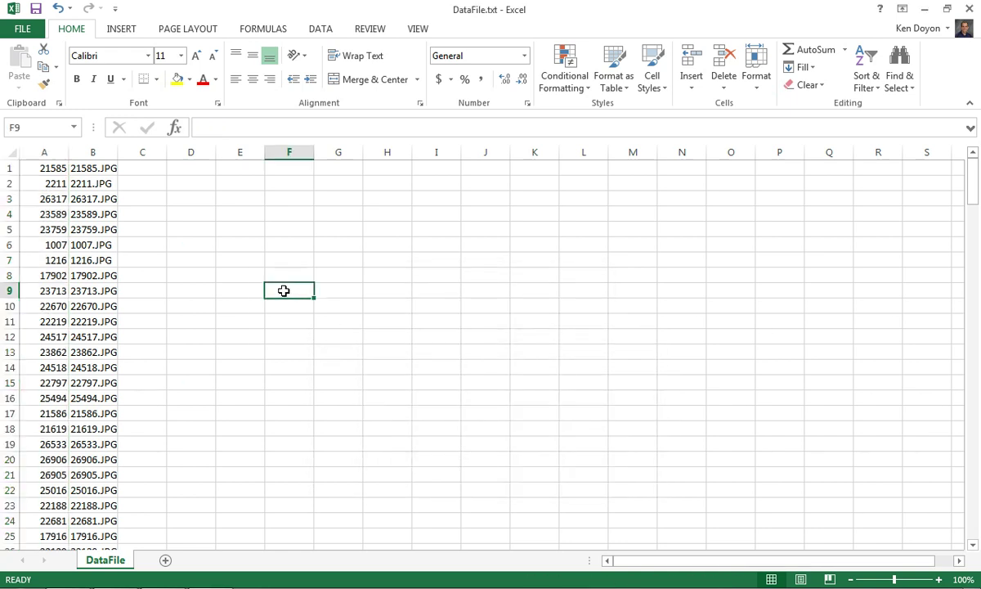
{"action": "left_click", "coordinate": [42, 152]}
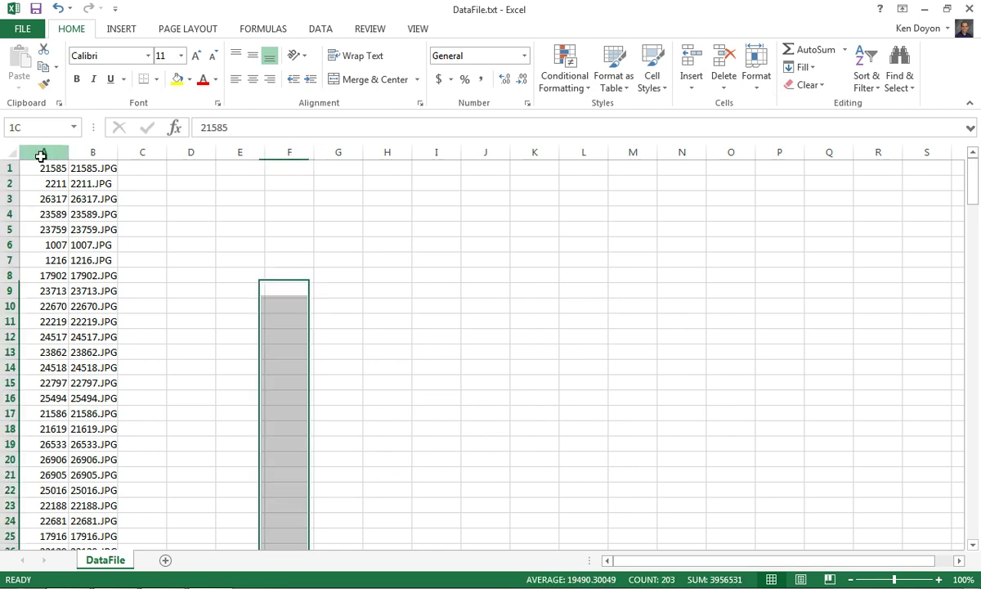
{"action": "left_click", "coordinate": [95, 154]}
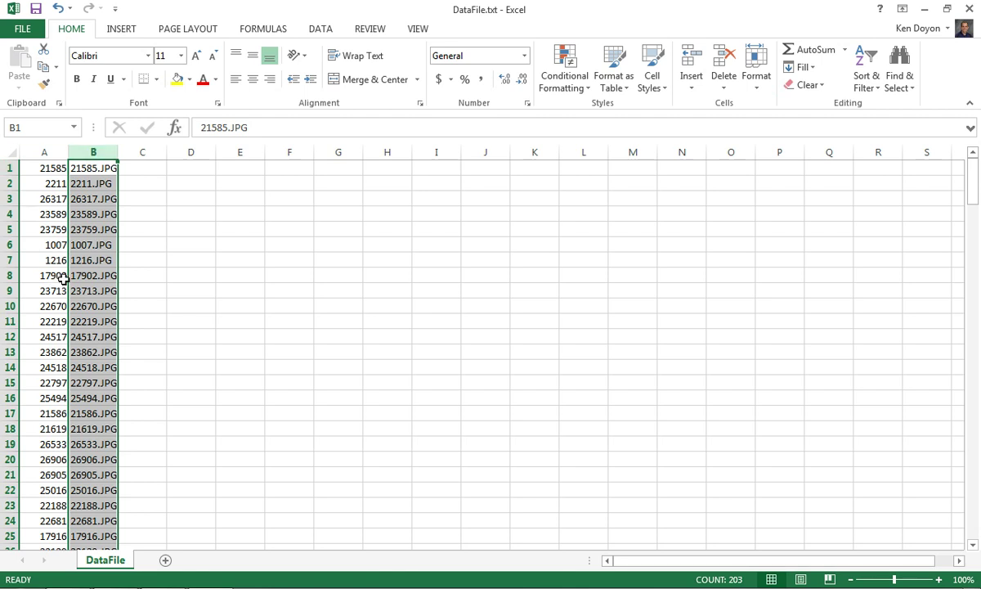
Step: Save As into the photo disk folder under the idlink name as CSV (Comma delimited)
{"action": "left_click", "coordinate": [23, 33]}
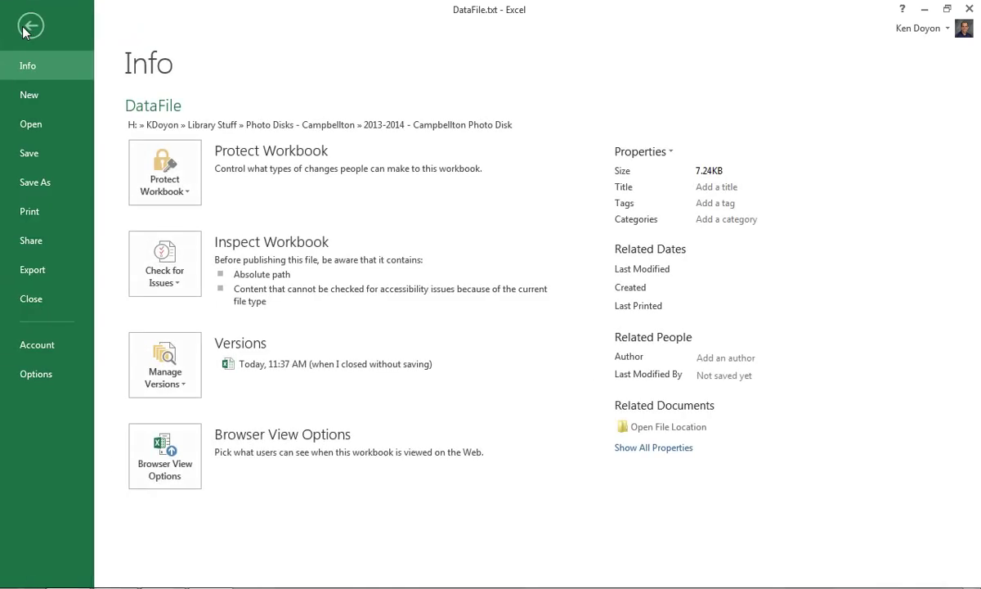
{"action": "left_click", "coordinate": [37, 184]}
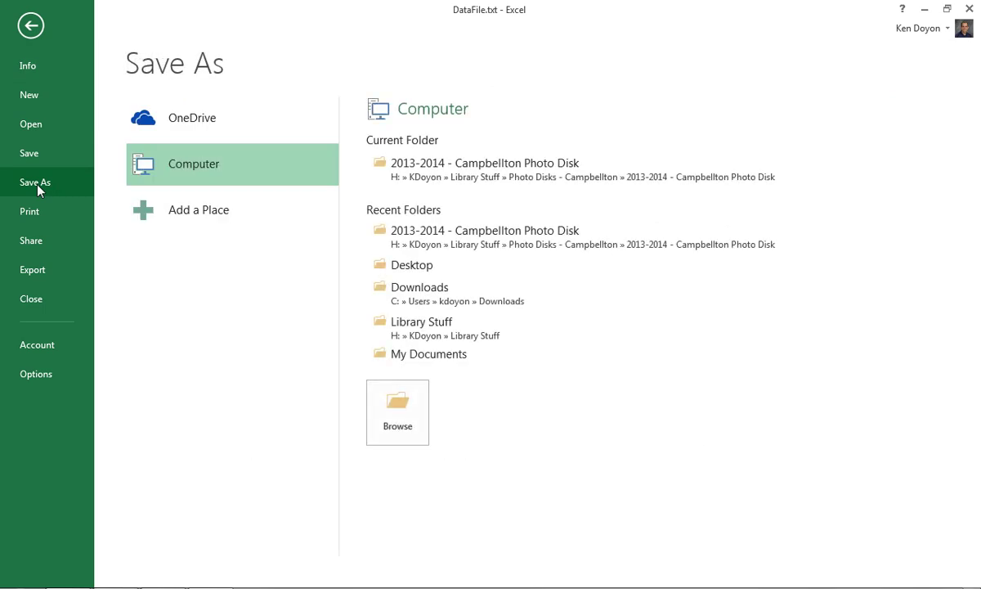
{"action": "left_click", "coordinate": [483, 168]}
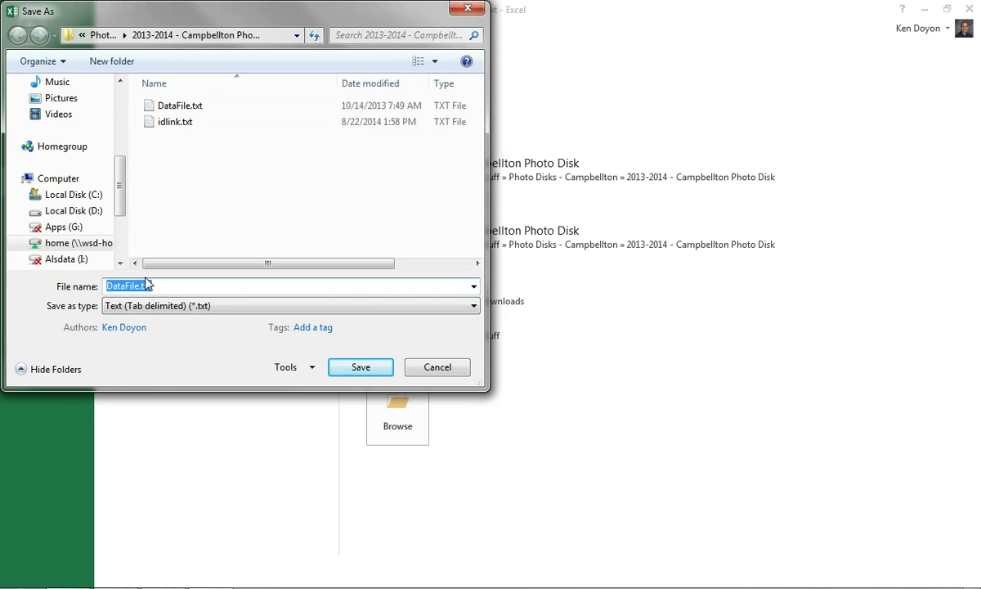
{"action": "left_click", "coordinate": [185, 124]}
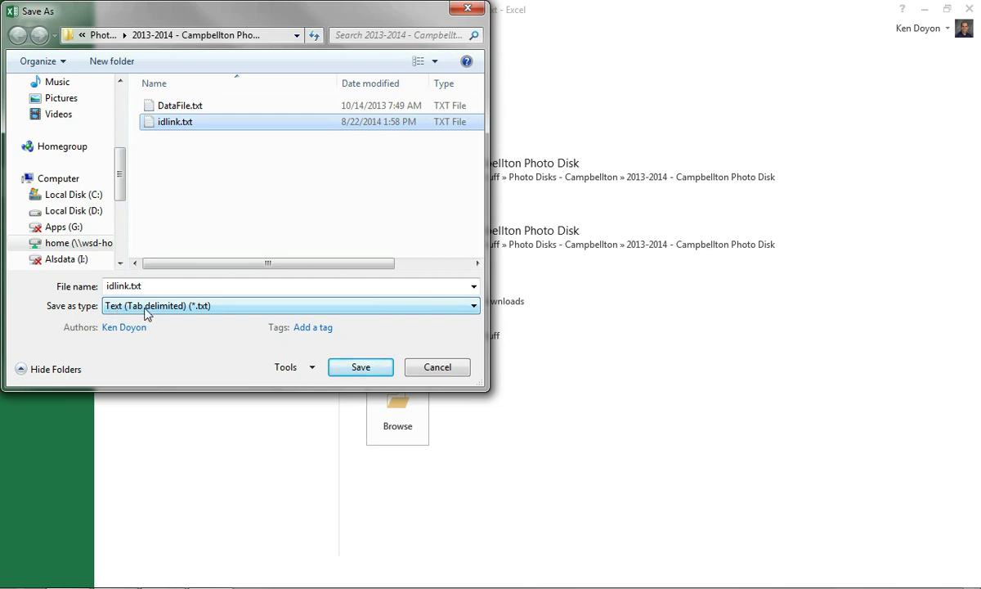
{"action": "left_click", "coordinate": [218, 316]}
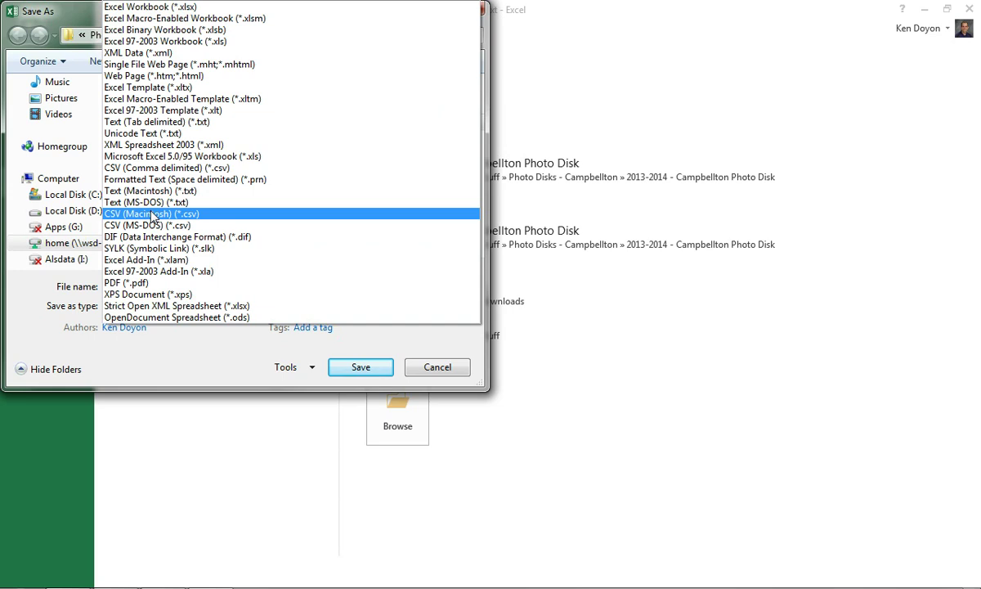
{"action": "left_click", "coordinate": [158, 169]}
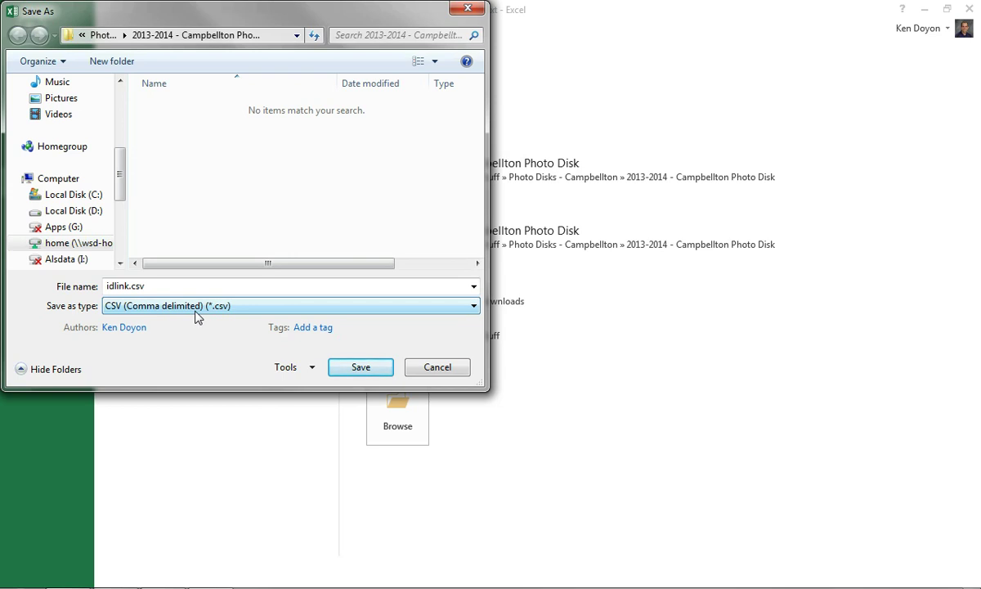
{"action": "left_click", "coordinate": [360, 372]}
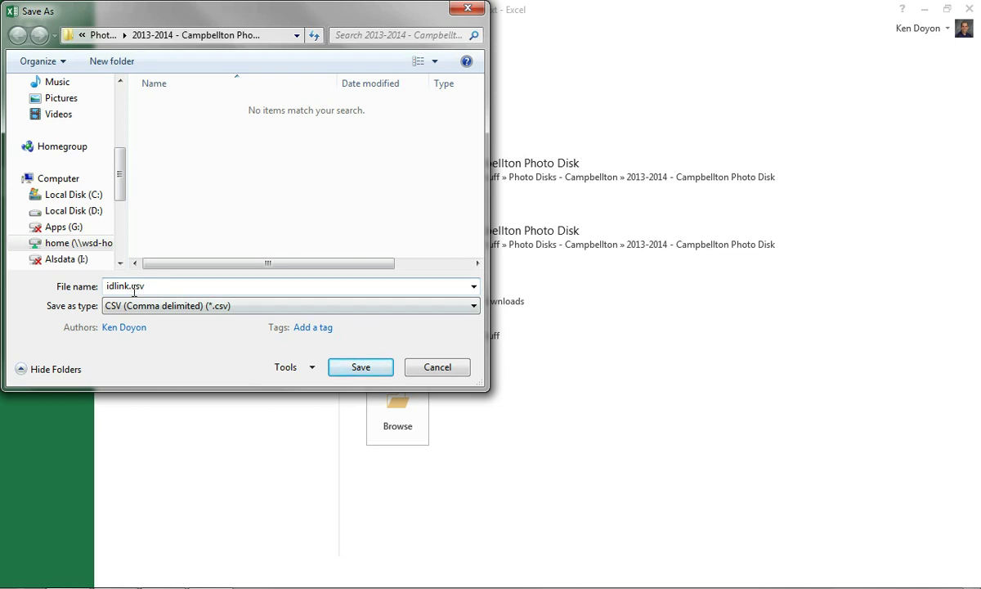
Step: Rename the file to idlink2.csv, save it keeping the CSV format, and close Excel
{"action": "double_click", "coordinate": [132, 284]}
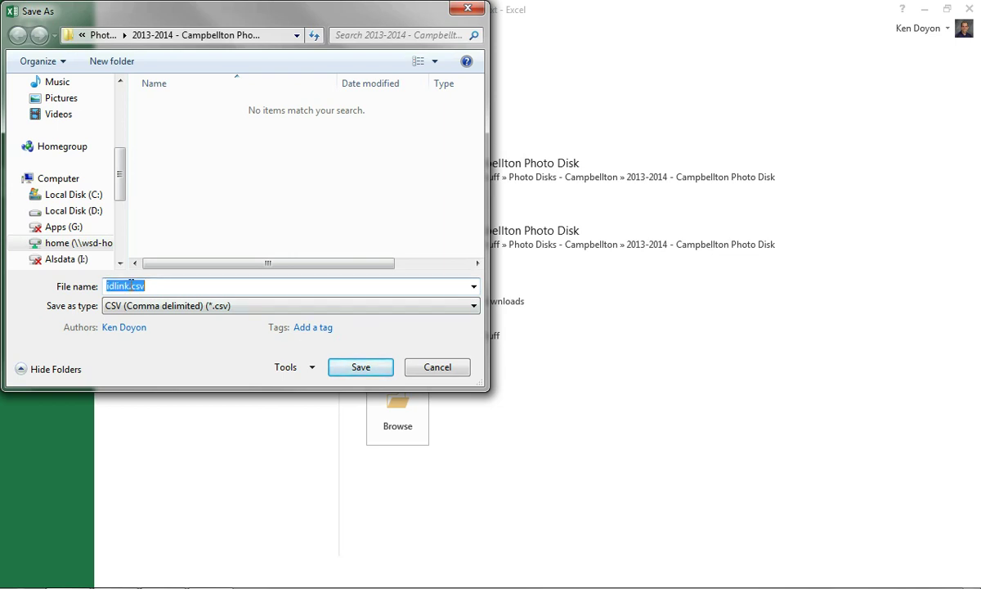
{"action": "left_click", "coordinate": [129, 287]}
{"action": "type", "text": "2"}
{"action": "left_click", "coordinate": [361, 368]}
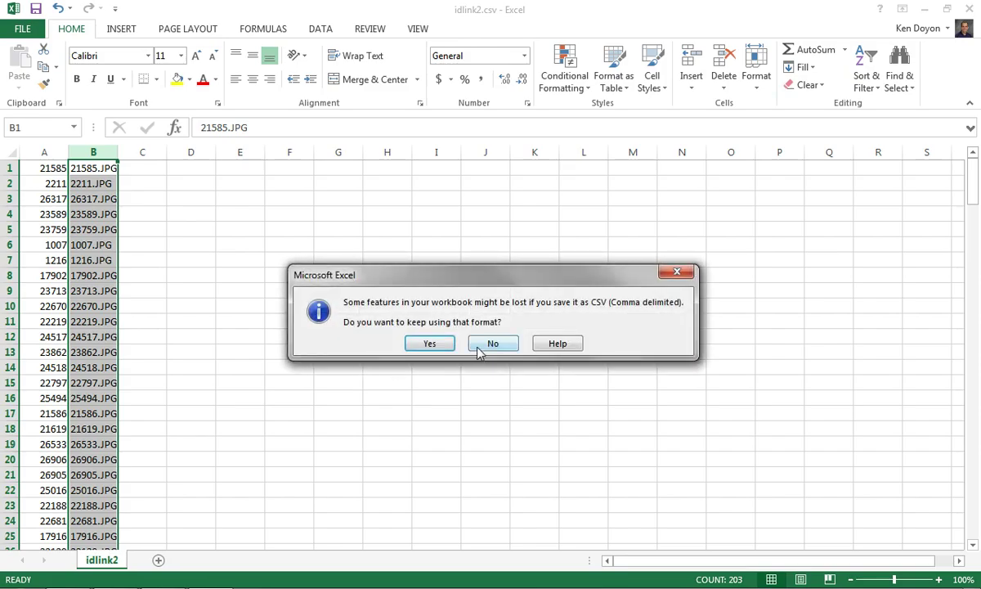
{"action": "left_click", "coordinate": [429, 342]}
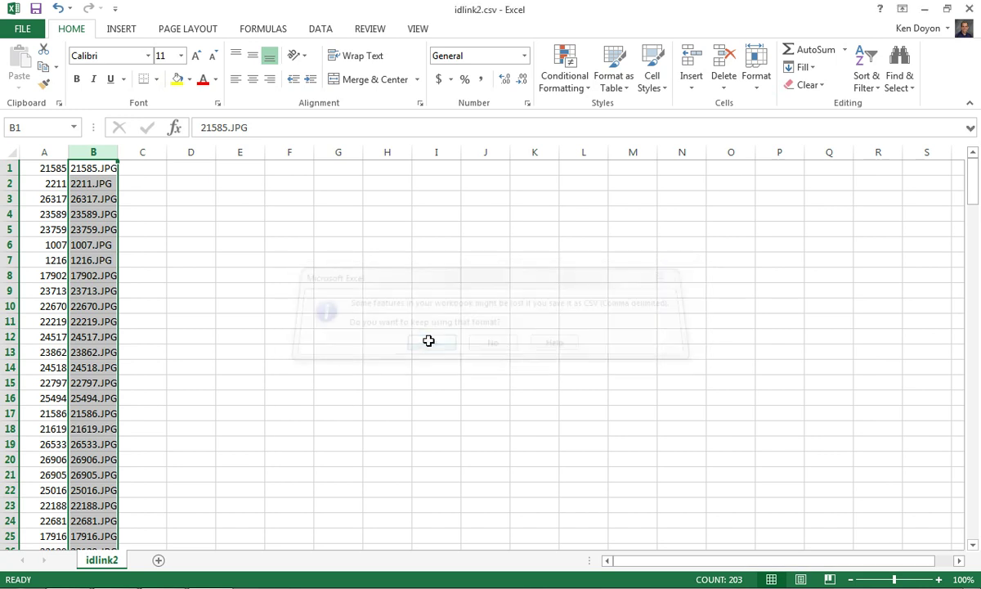
{"action": "left_click", "coordinate": [969, 10]}
Step: Close Excel without saving, then permanently delete idlink2.csv from the photo folder
{"action": "left_click", "coordinate": [490, 320]}
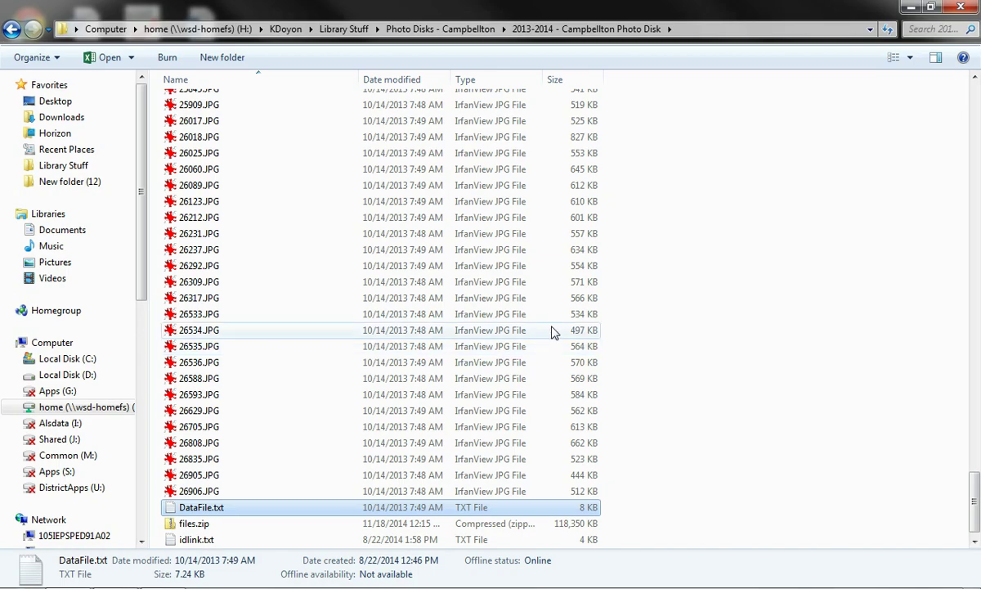
{"action": "left_click", "coordinate": [256, 459]}
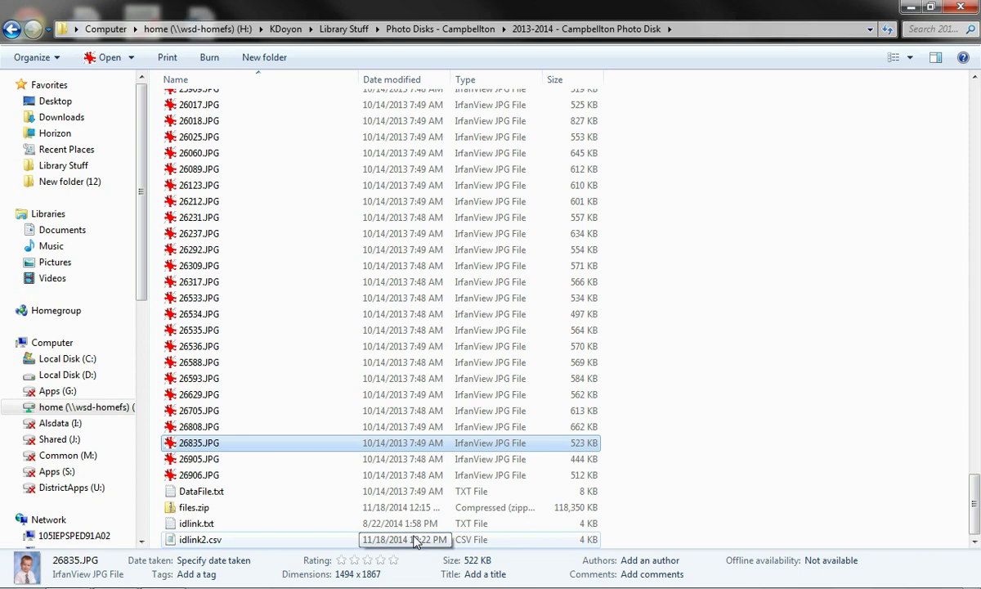
{"action": "right_click", "coordinate": [336, 541]}
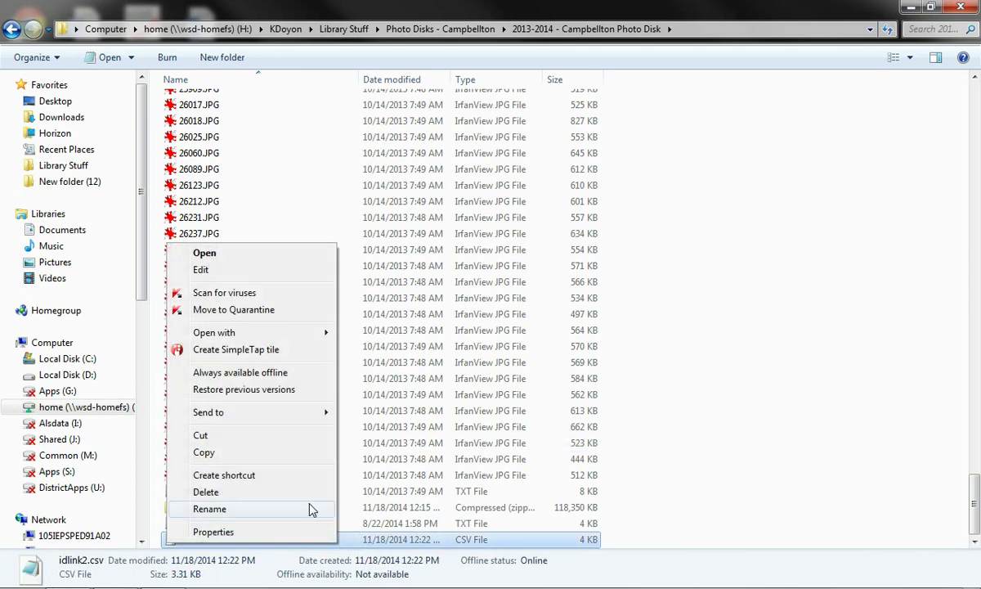
{"action": "left_click", "coordinate": [273, 491]}
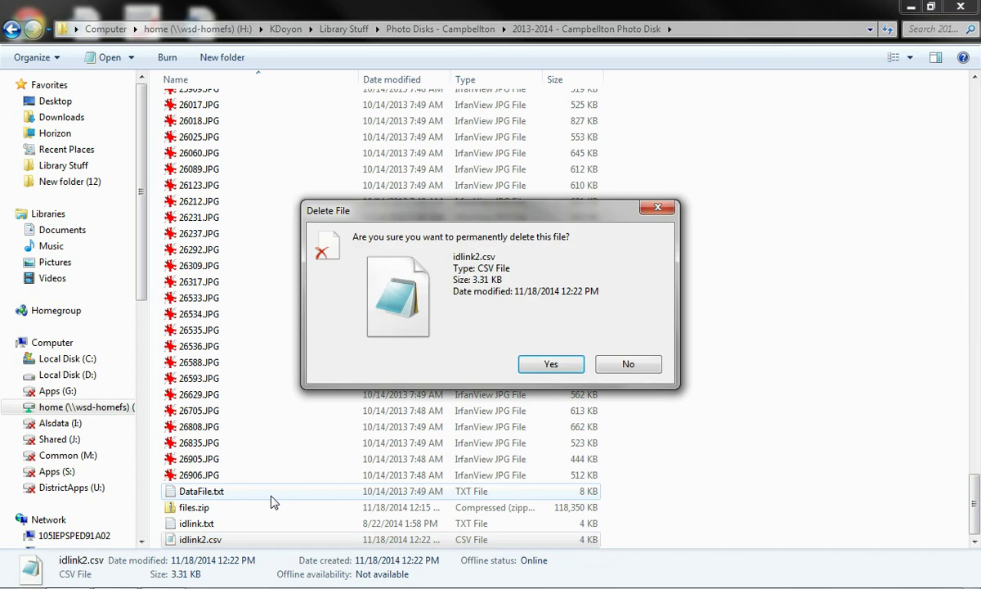
{"action": "left_click", "coordinate": [551, 365]}
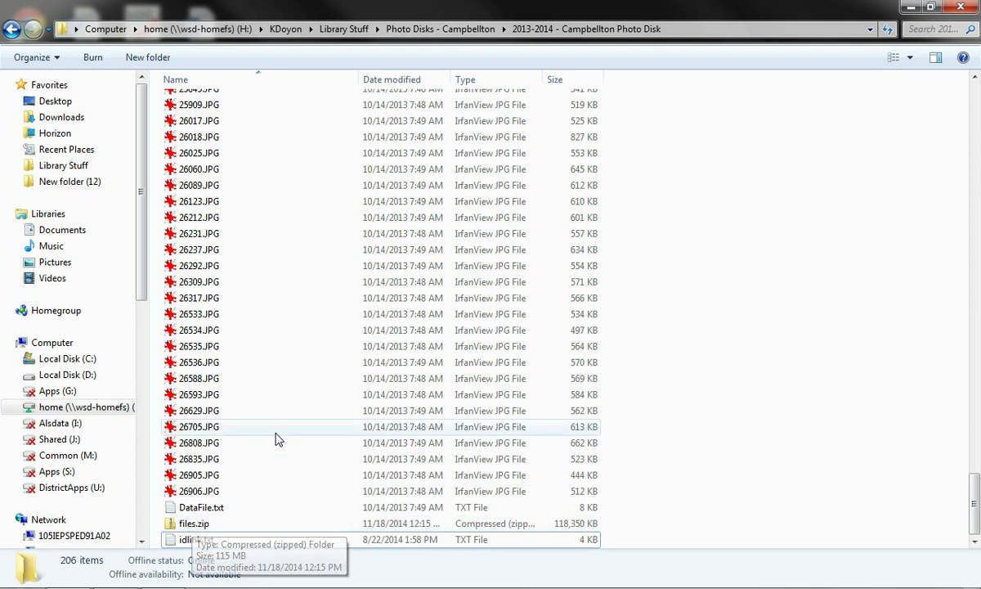
{"action": "left_click", "coordinate": [323, 286]}
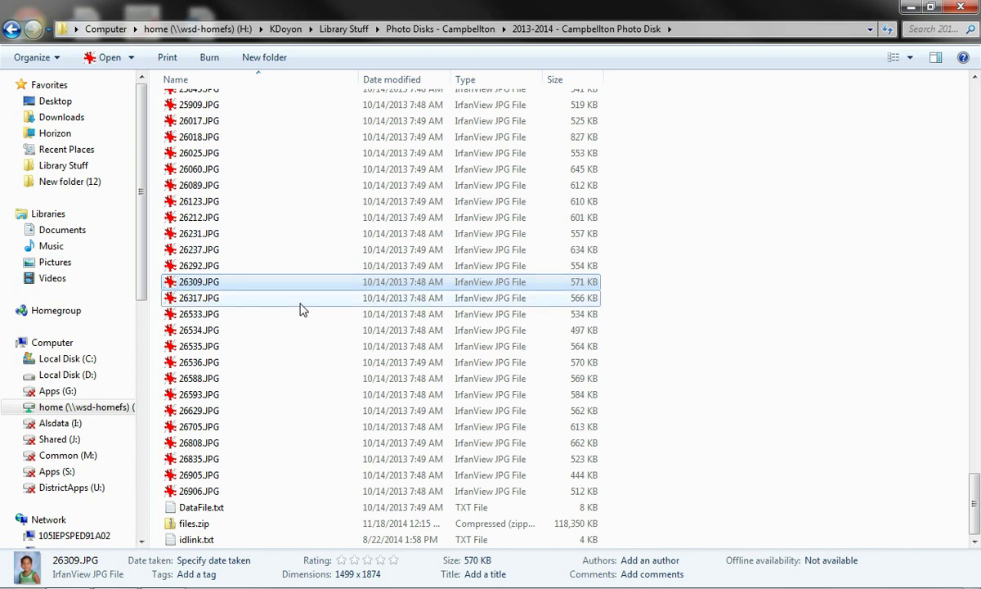
{"action": "key", "text": "ctrl+a"}
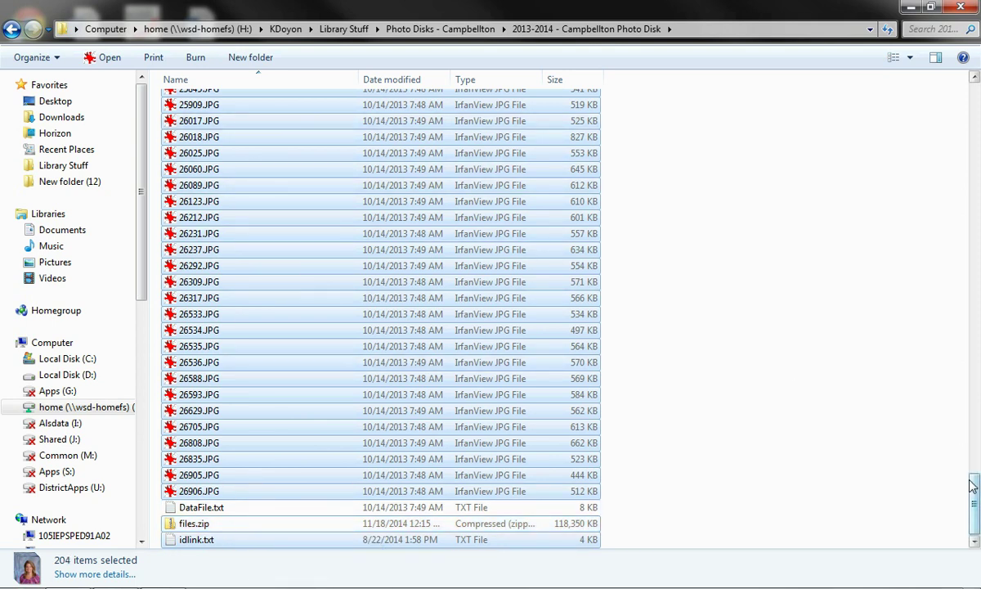
{"action": "mouse_move", "coordinate": [974, 501]}
{"action": "left_mouse_down"}
{"action": "mouse_move", "coordinate": [973, 90]}
{"action": "mouse_move", "coordinate": [974, 503]}
{"action": "left_mouse_up"}
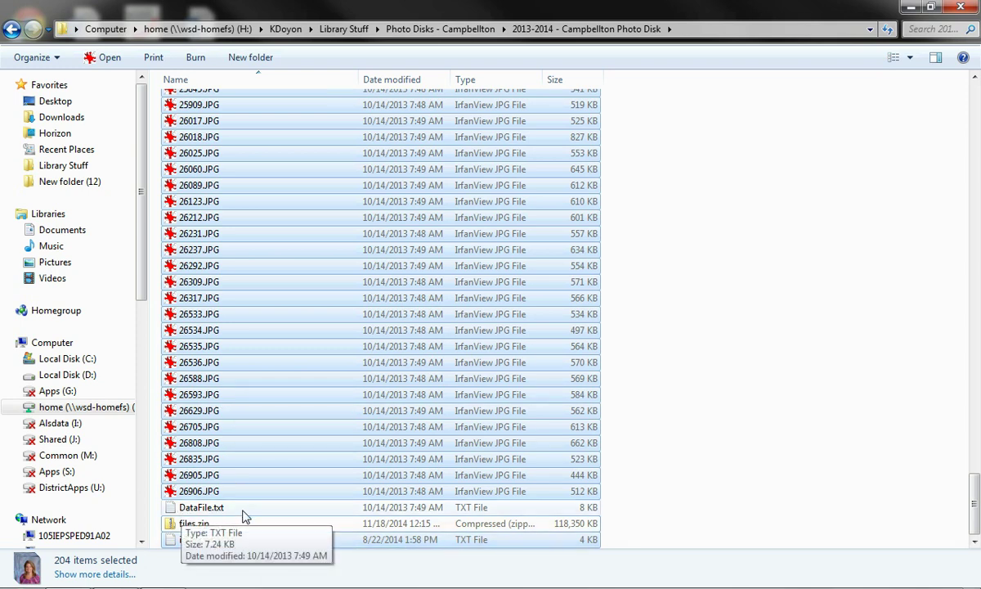
{"action": "right_click", "coordinate": [270, 299]}
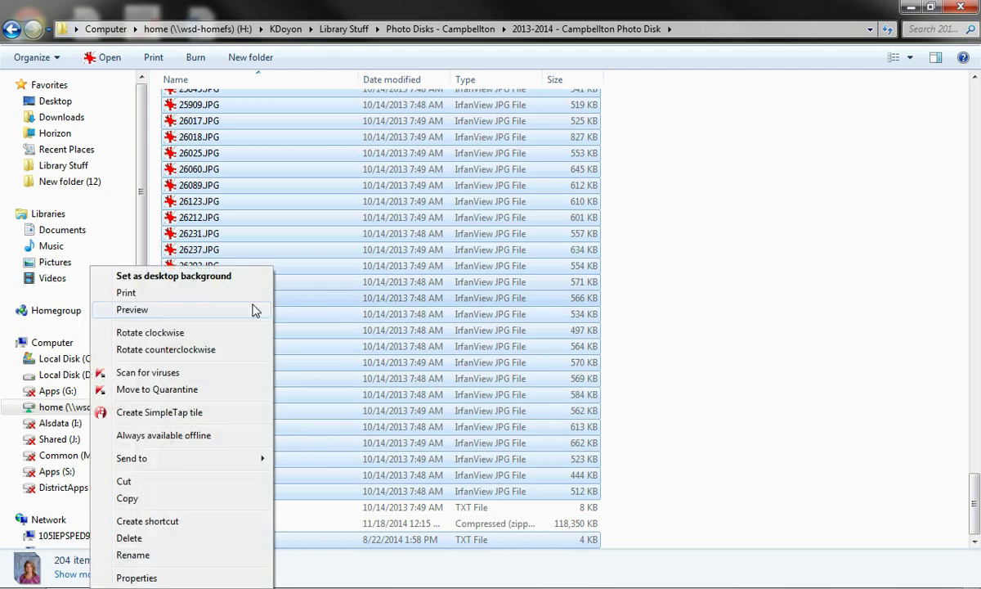
{"action": "mouse_move", "coordinate": [258, 459]}
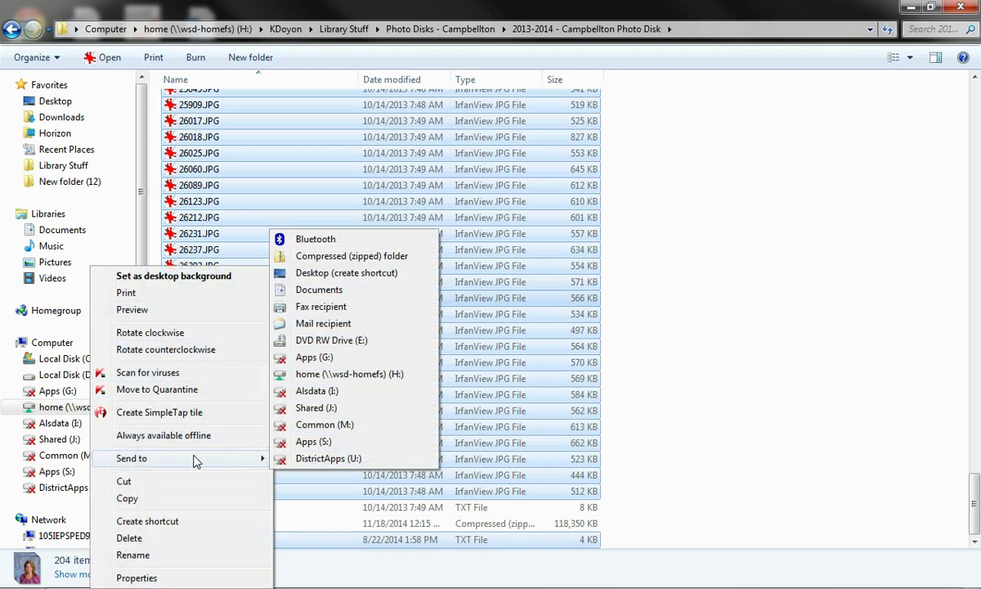
{"action": "left_click", "coordinate": [320, 258]}
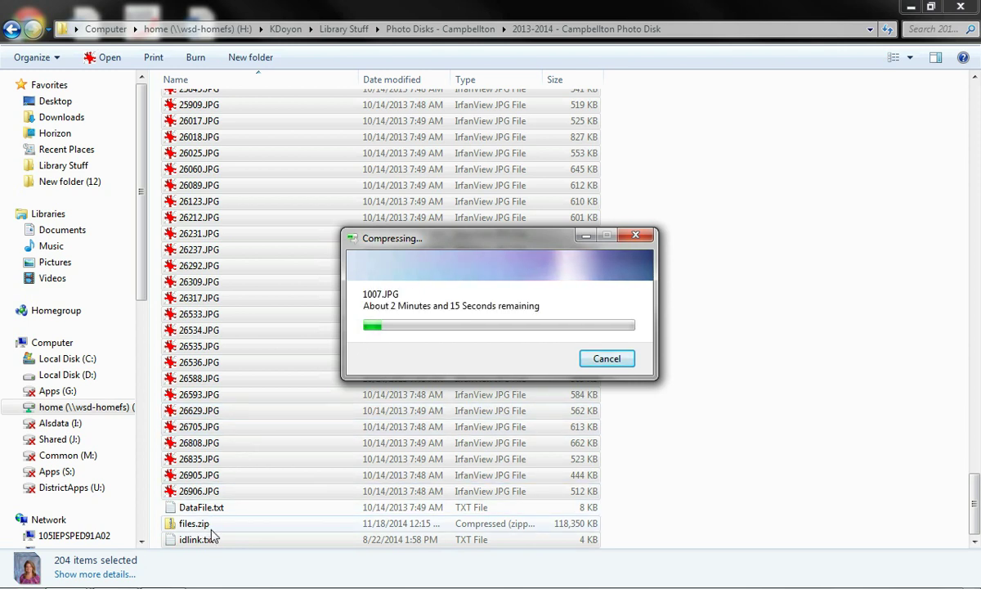
{"action": "left_click", "coordinate": [622, 361]}
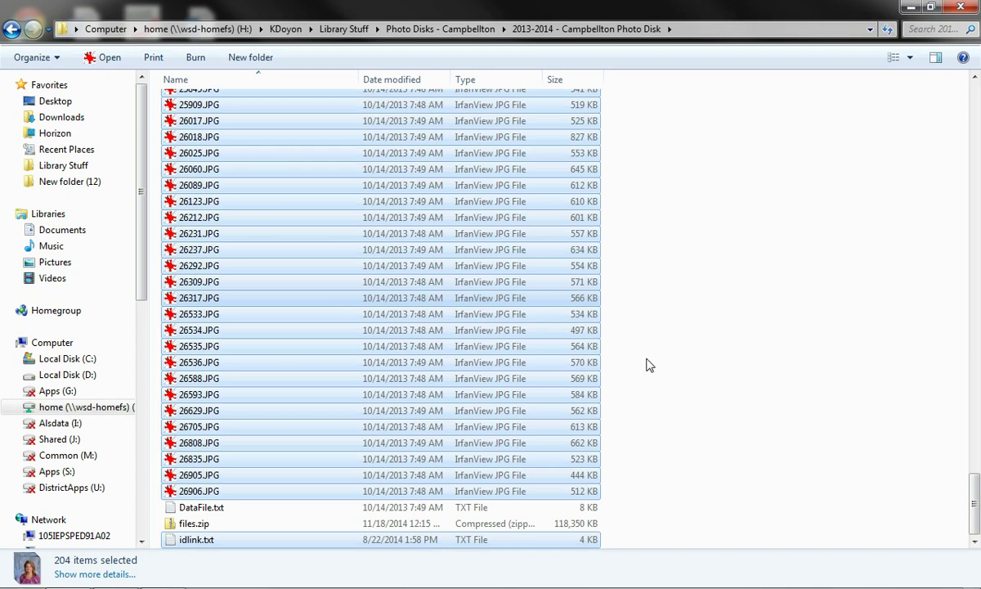
Step: Open files.zip to confirm its 204 items include the JPGs and idlink.txt, then return
{"action": "left_click", "coordinate": [650, 363]}
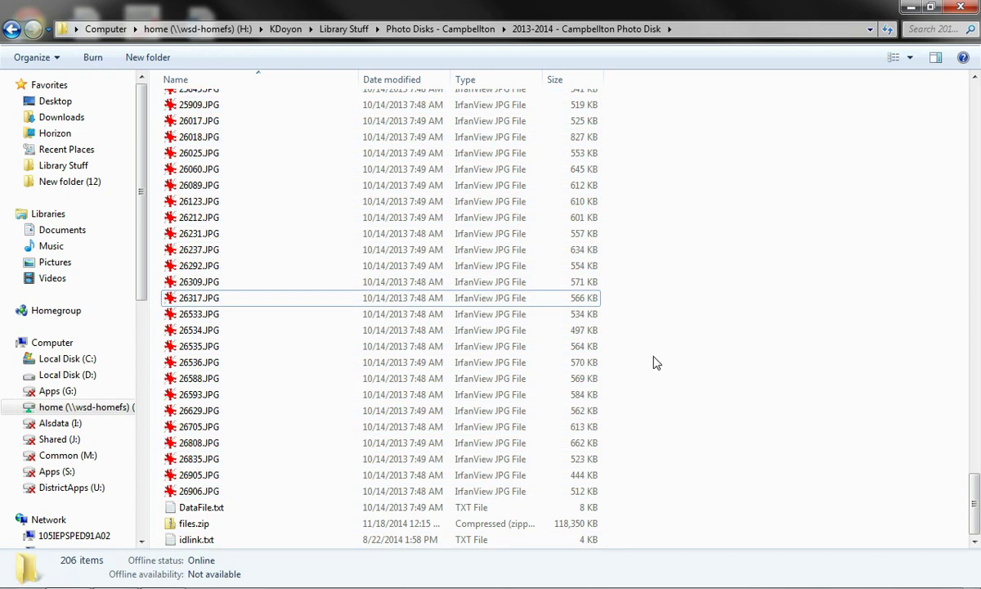
{"action": "double_click", "coordinate": [197, 524]}
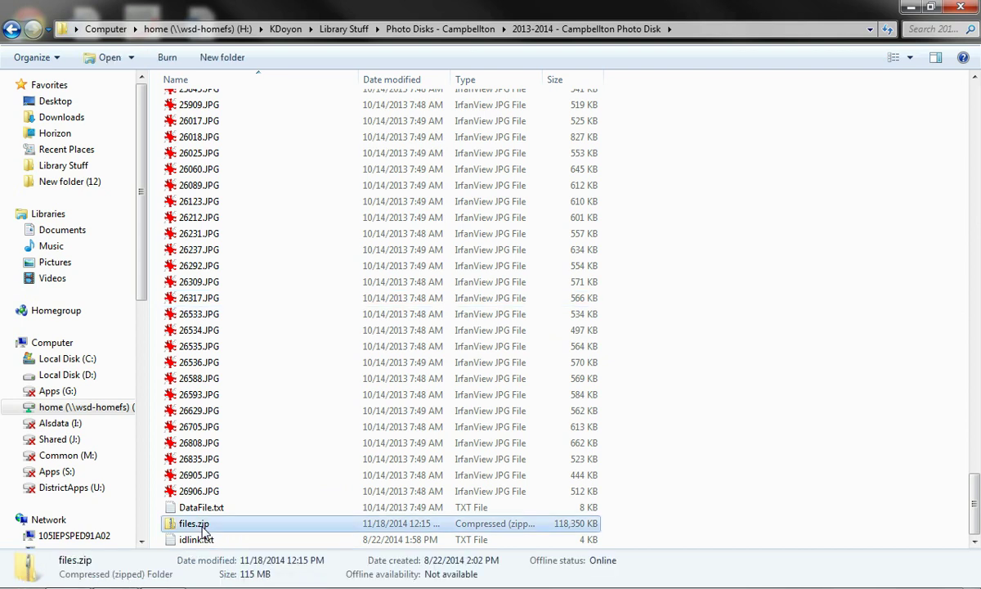
{"action": "scroll", "coordinate": [973, 123], "scroll_direction": "down", "scroll_amount": 20}
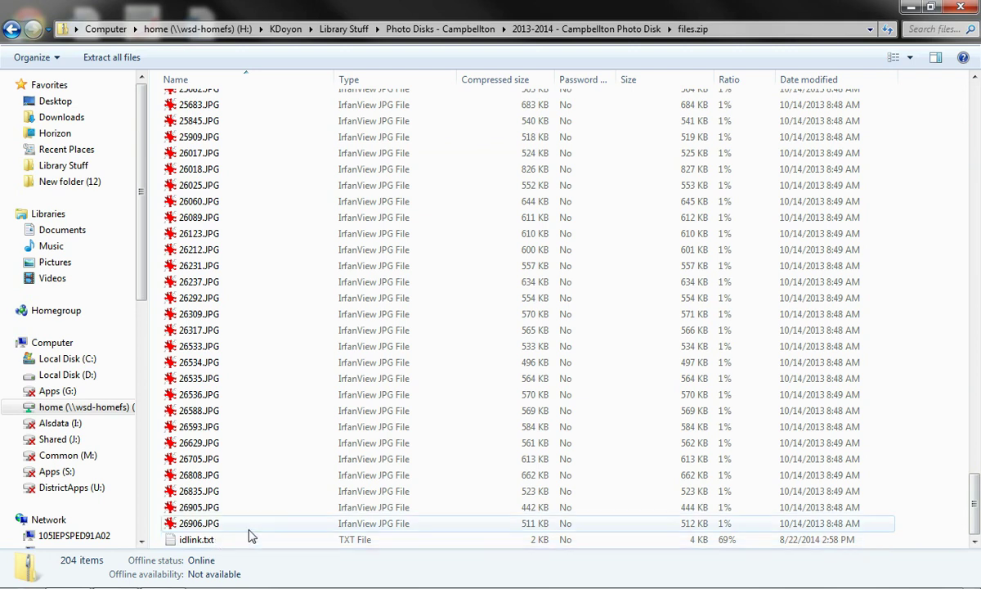
{"action": "left_click", "coordinate": [11, 28]}
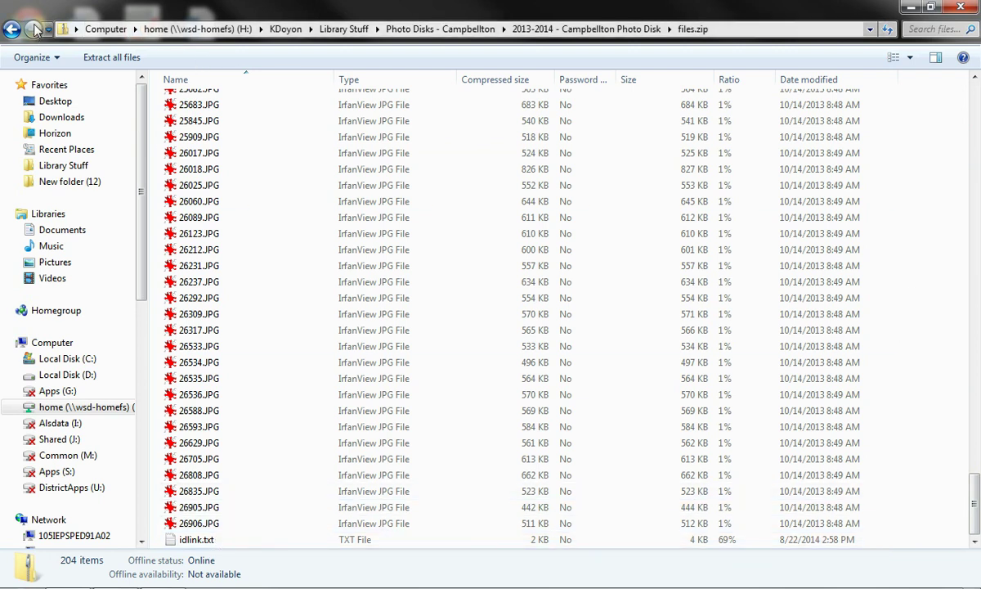
{"action": "scroll", "coordinate": [263, 316], "scroll_direction": "down", "scroll_amount": 1}
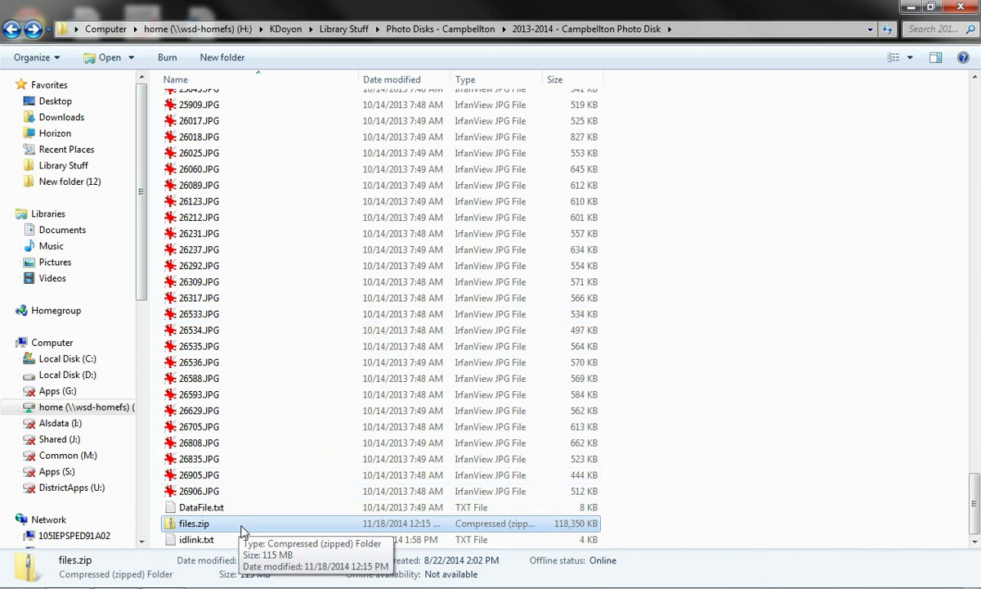
Step: Choose files.zip from the Campbellton photo disk folder as Destiny's picture zip file
{"action": "left_click", "coordinate": [123, 576]}
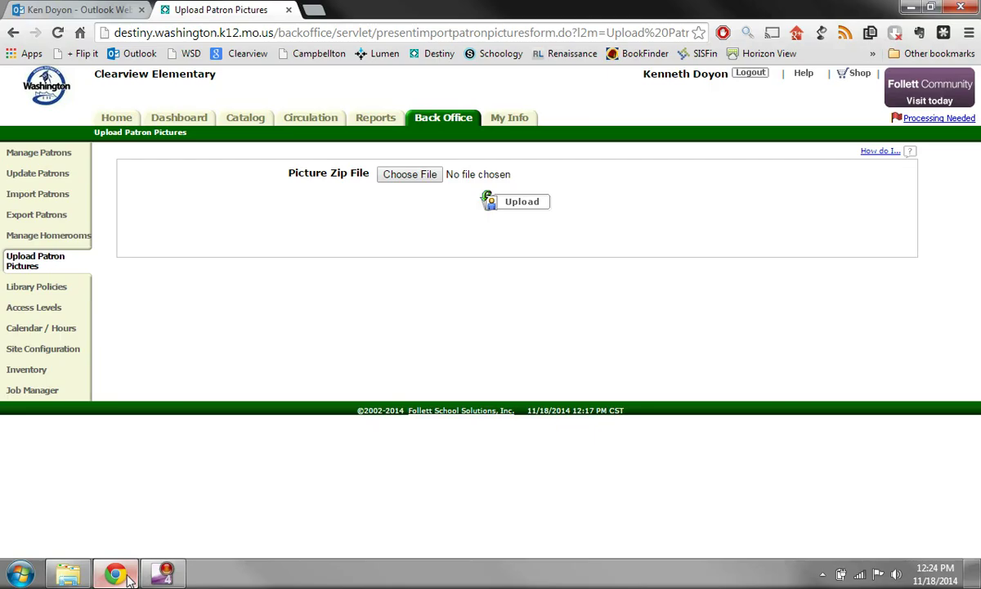
{"action": "left_click", "coordinate": [403, 178]}
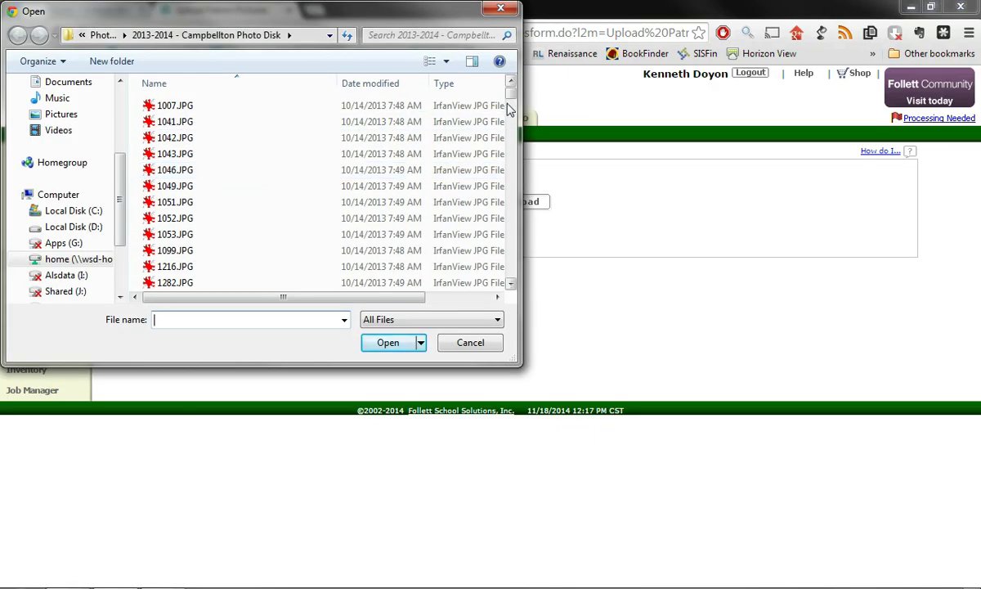
{"action": "left_click_drag", "start_coordinate": [509, 97], "coordinate": [502, 294]}
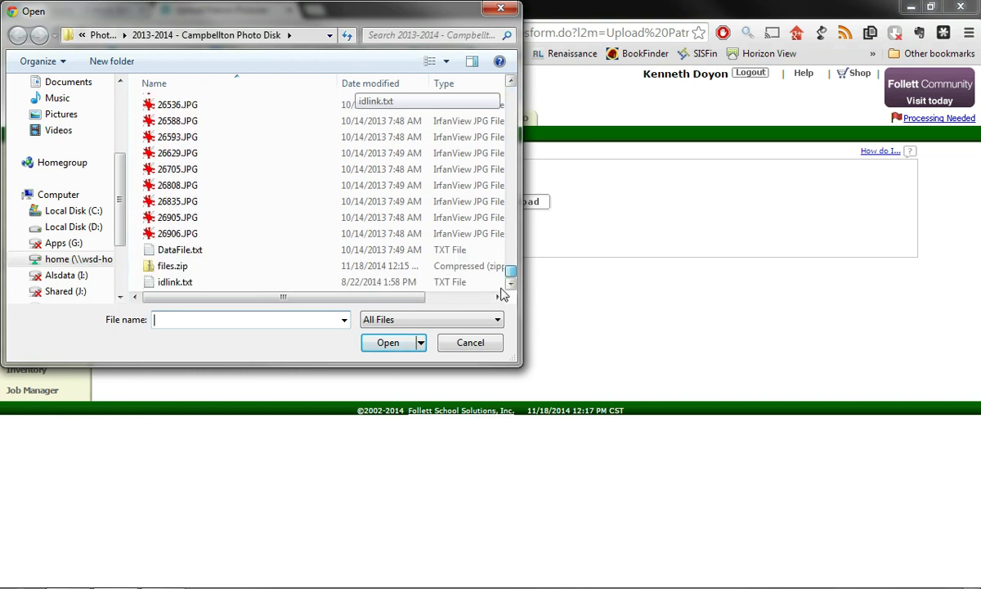
{"action": "left_click", "coordinate": [167, 266]}
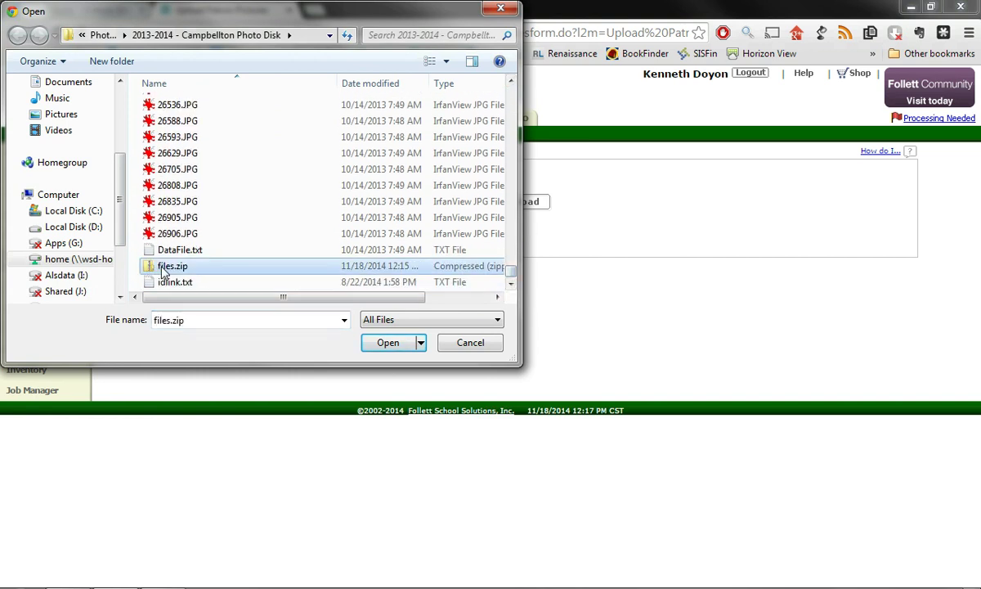
{"action": "left_click", "coordinate": [388, 344]}
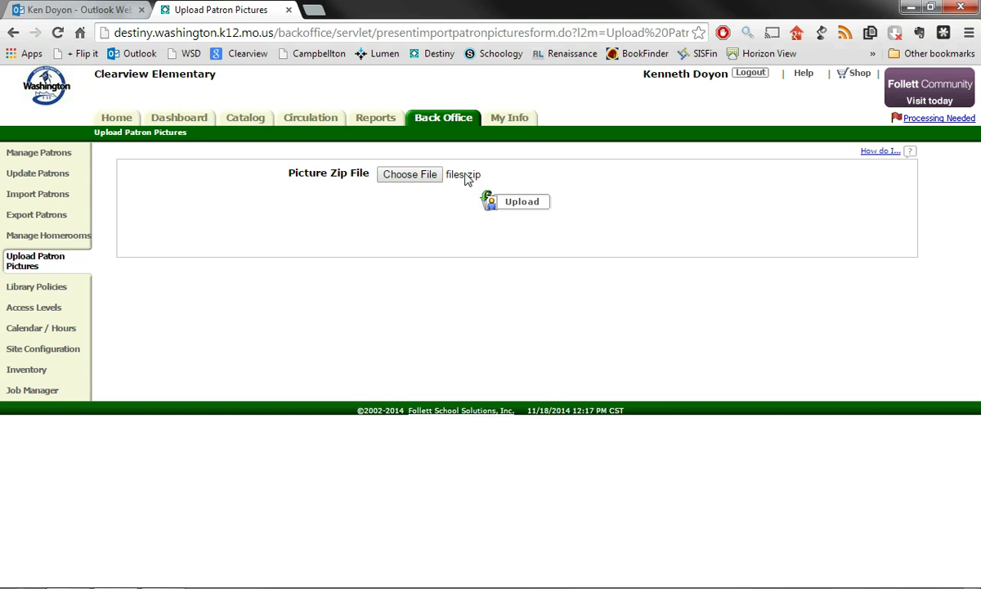